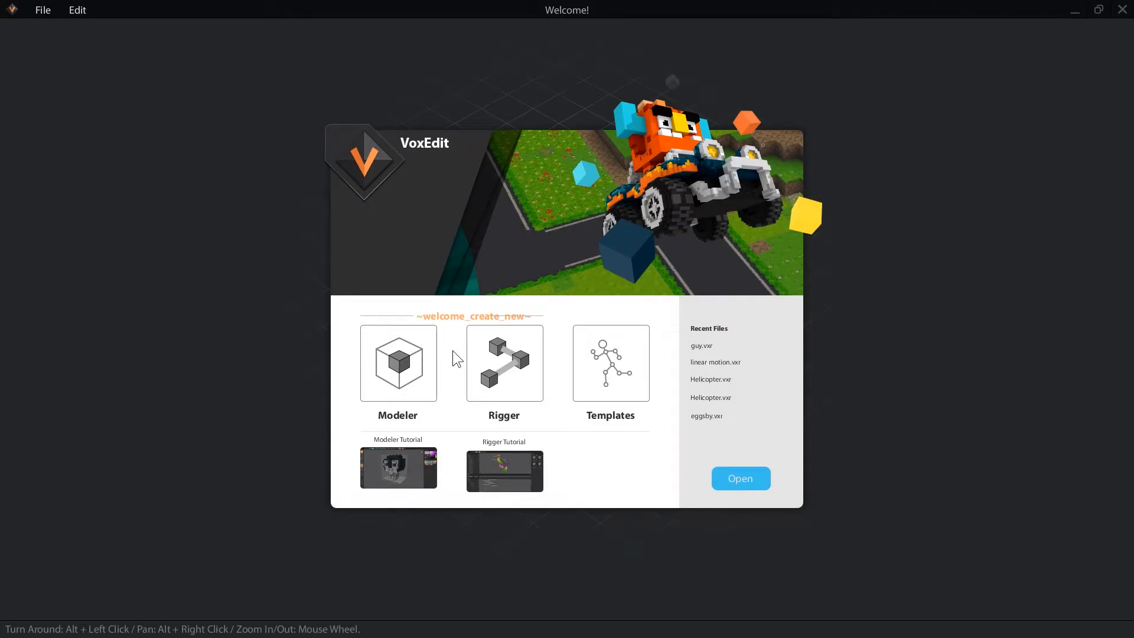
# Step: Create a new rig named demo, saved inside a new demo folder on the desktop
pyautogui.click(510, 369)
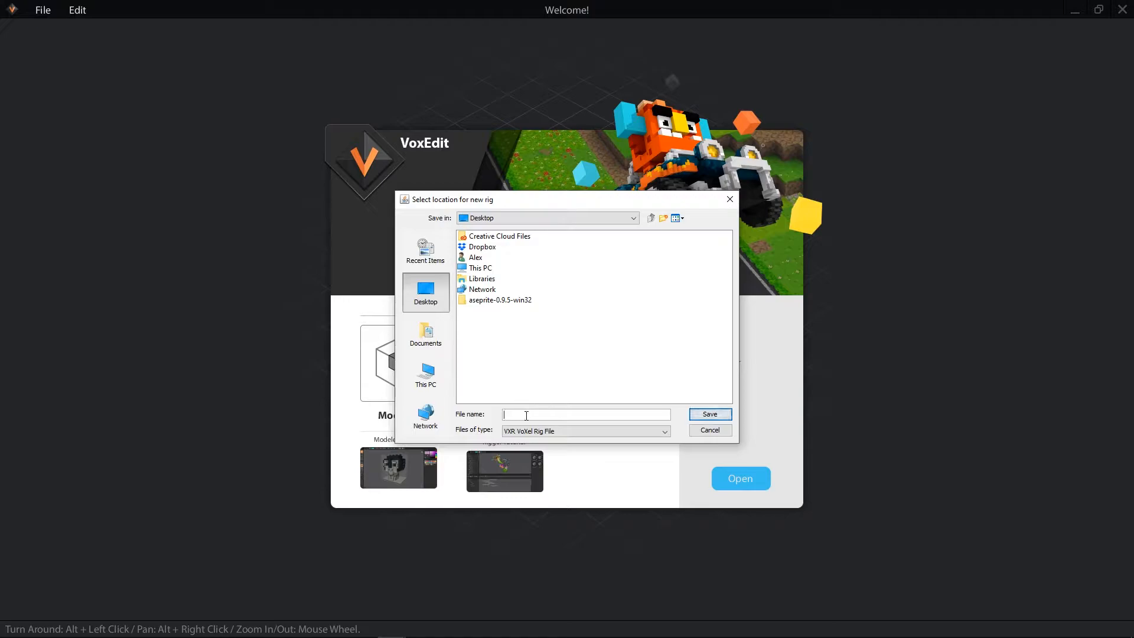
pyautogui.click(663, 218)
pyautogui.write('demo')
pyautogui.press('Return')
pyautogui.doubleClick(479, 312)
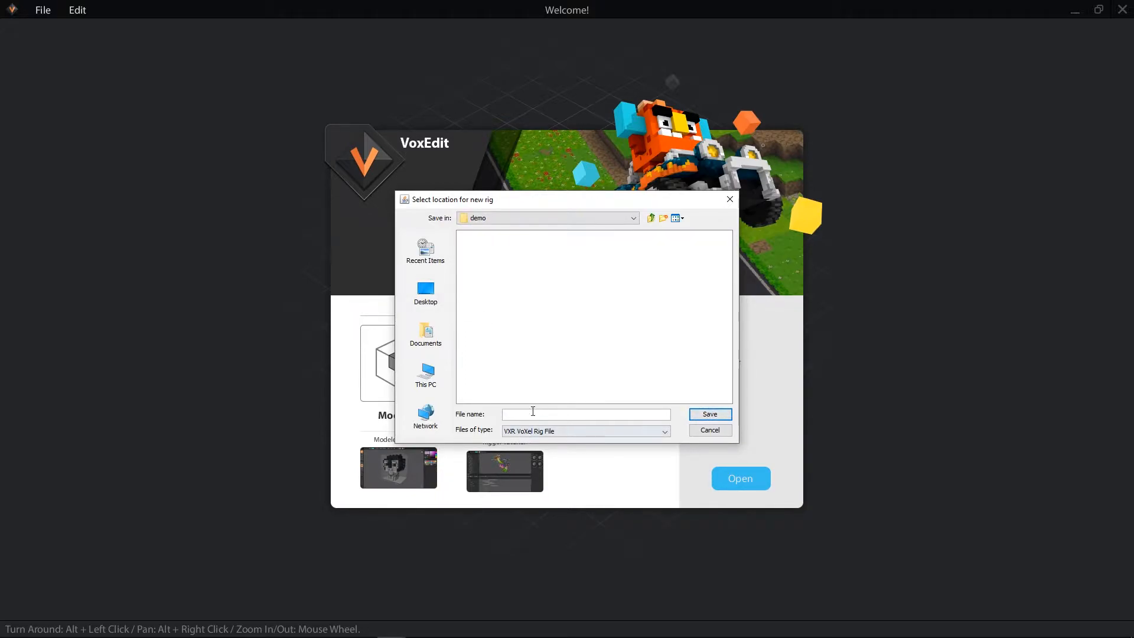
pyautogui.write('demo')
pyautogui.press('Return')
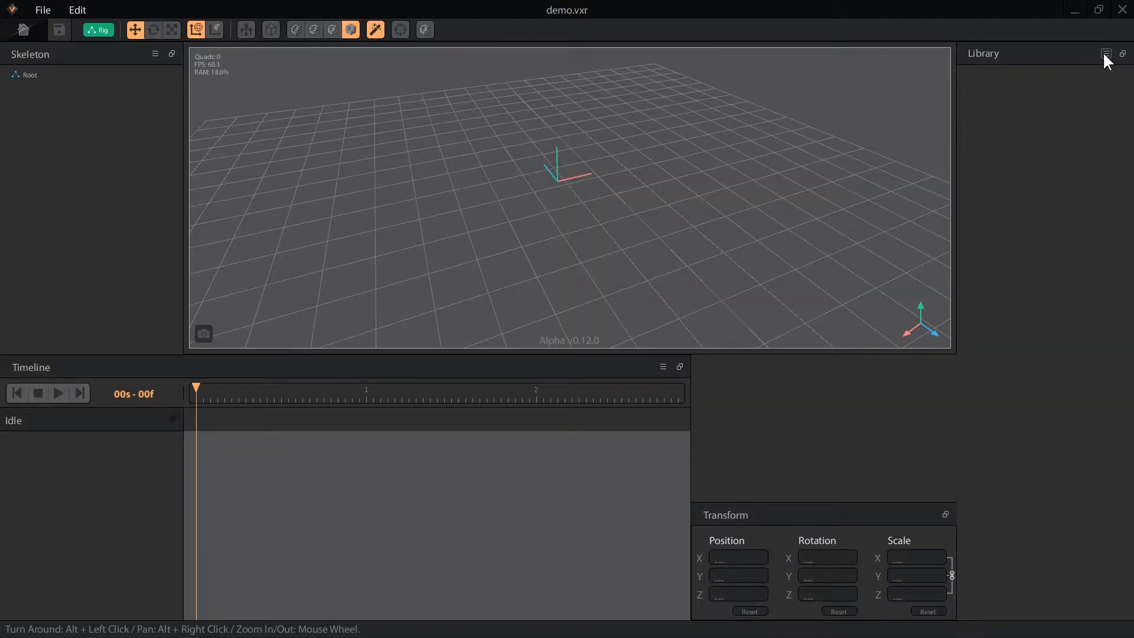
# Step: Import eggsby.vxm from the Eggsby Demo folder into the rig's library
pyautogui.click(1105, 53)
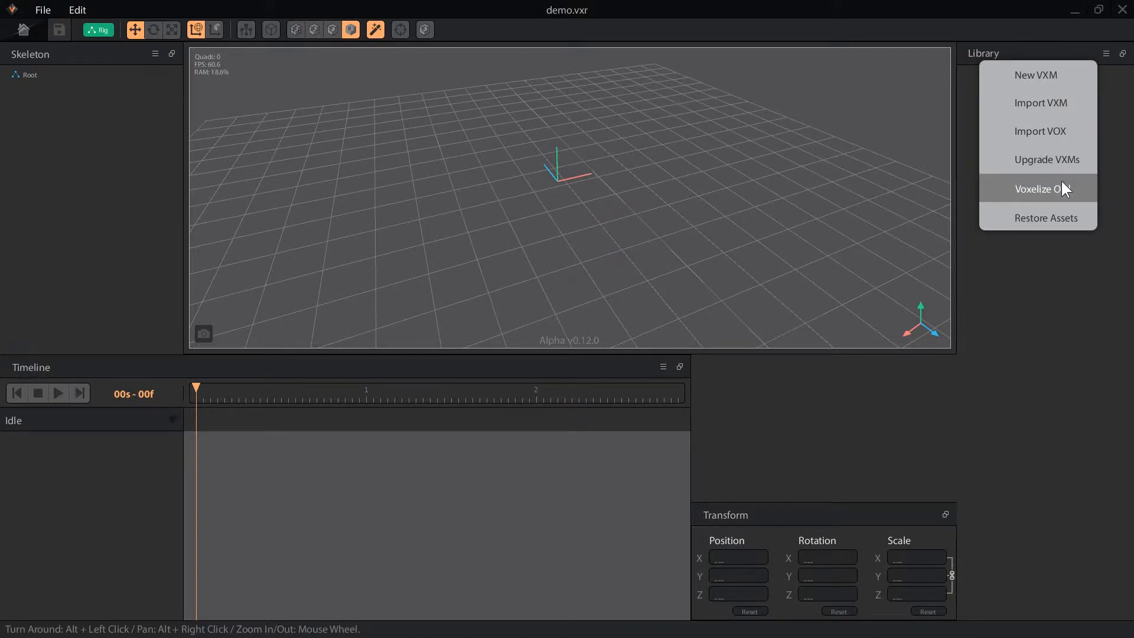
pyautogui.click(1053, 104)
pyautogui.doubleClick(488, 247)
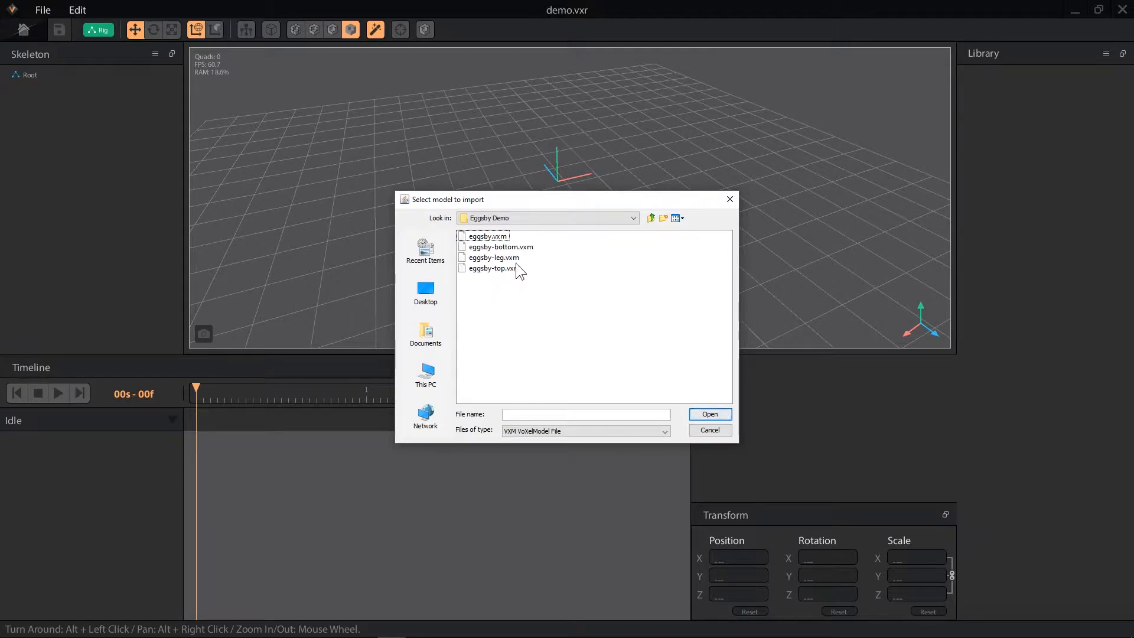
pyautogui.doubleClick(489, 236)
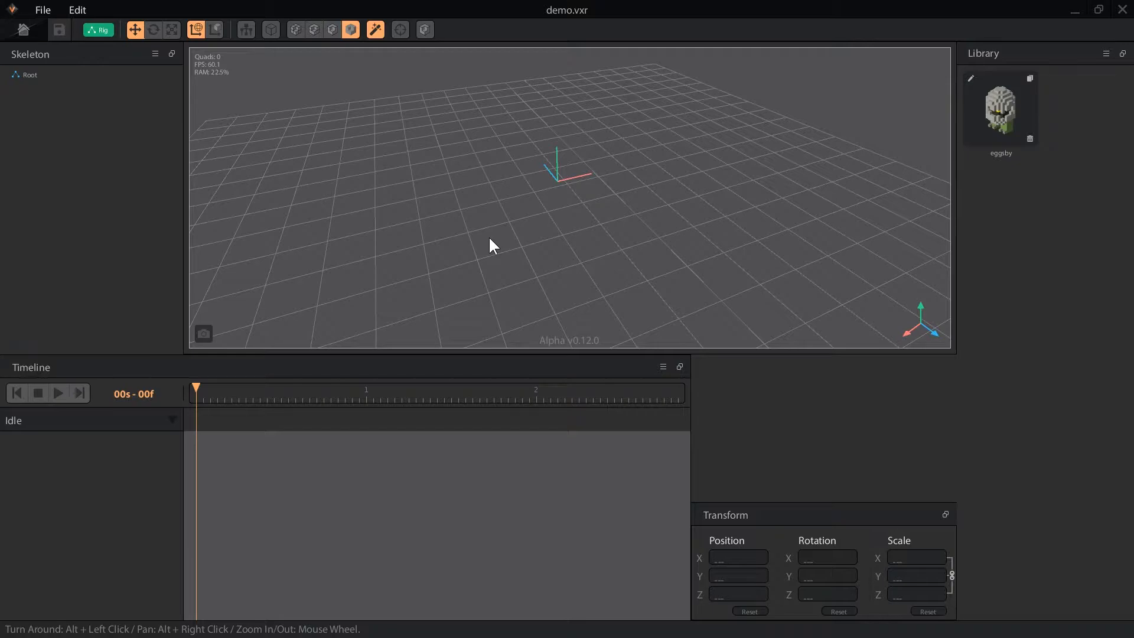
# Step: Delete the eggsby model from the library and restore it from the eggsby.vxm.vxb backup file
pyautogui.click(1030, 139)
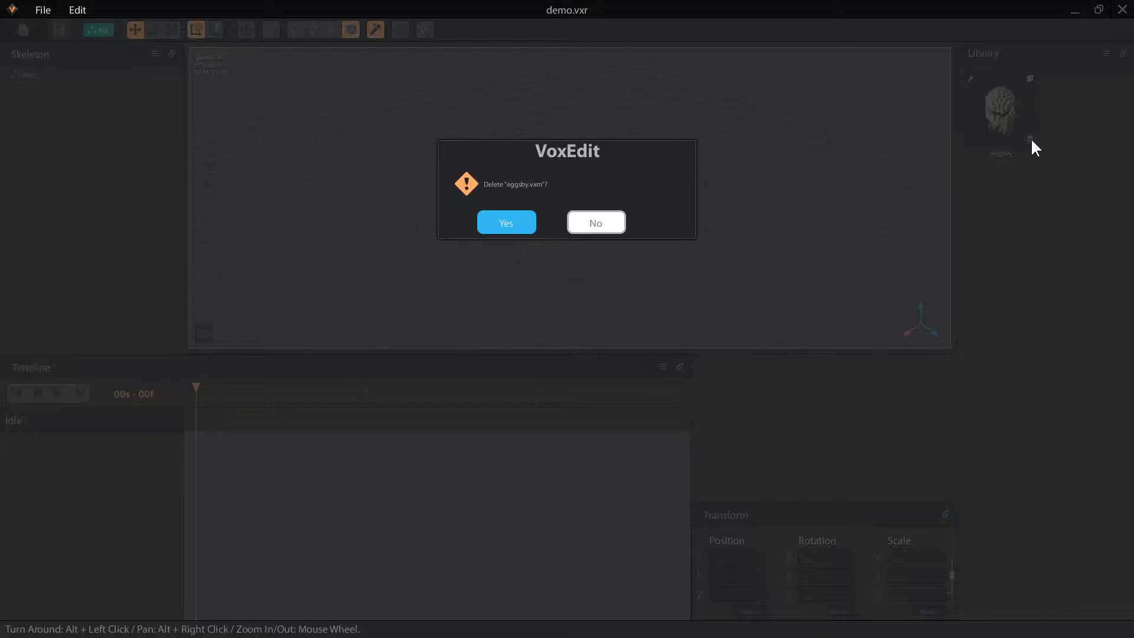
pyautogui.click(525, 223)
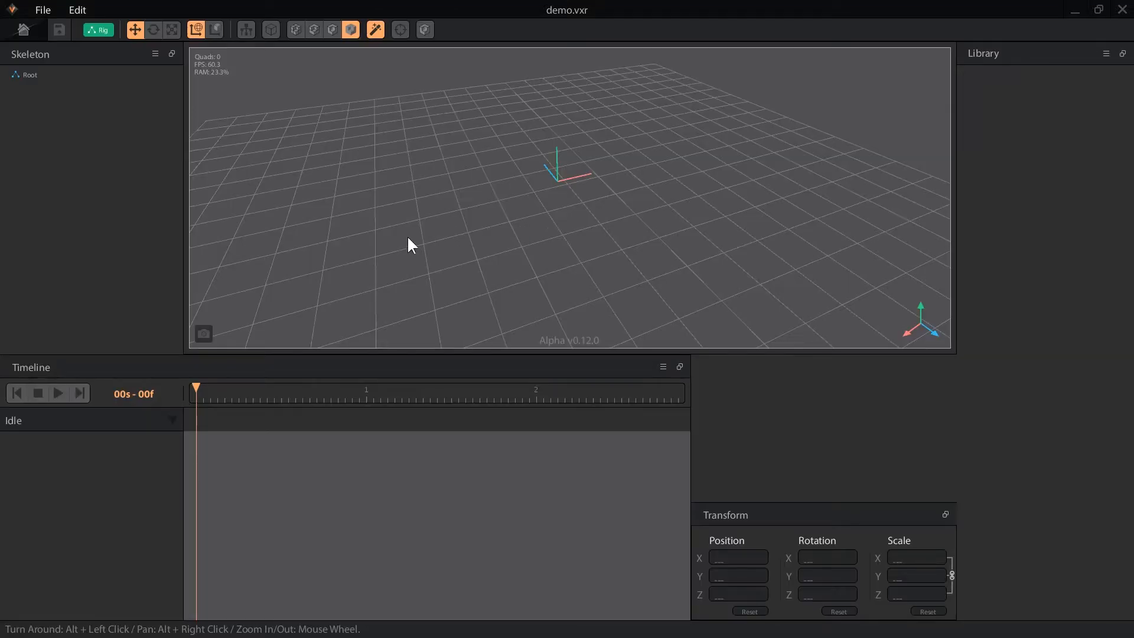
pyautogui.click(1105, 54)
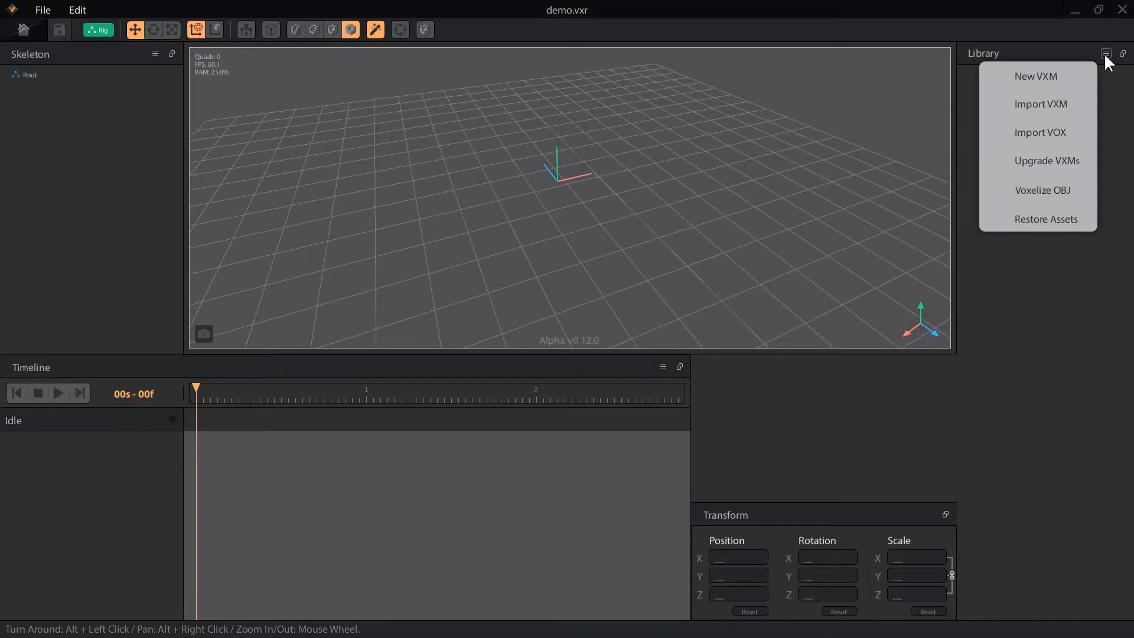
pyautogui.click(1034, 223)
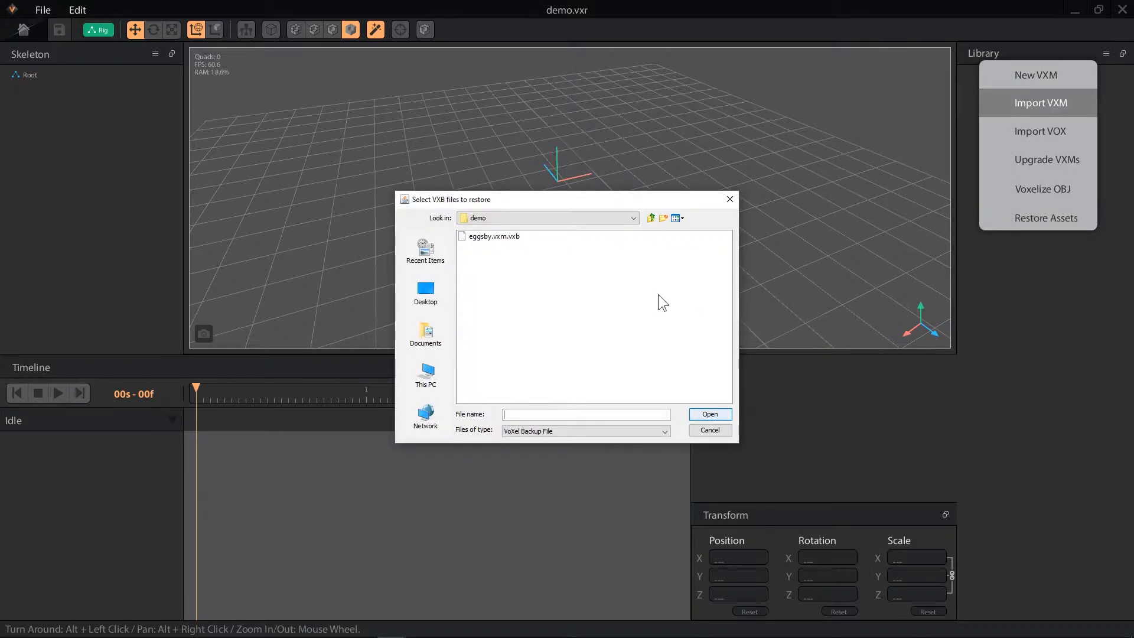
pyautogui.click(513, 236)
pyautogui.click(517, 232)
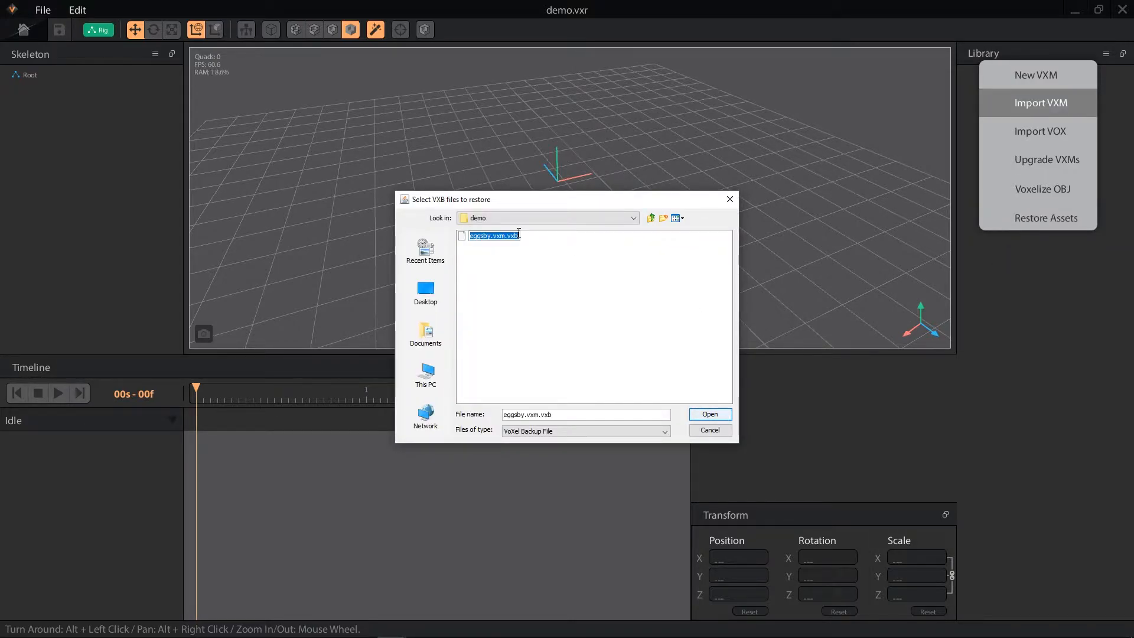
pyautogui.press('Return')
pyautogui.press('Return')
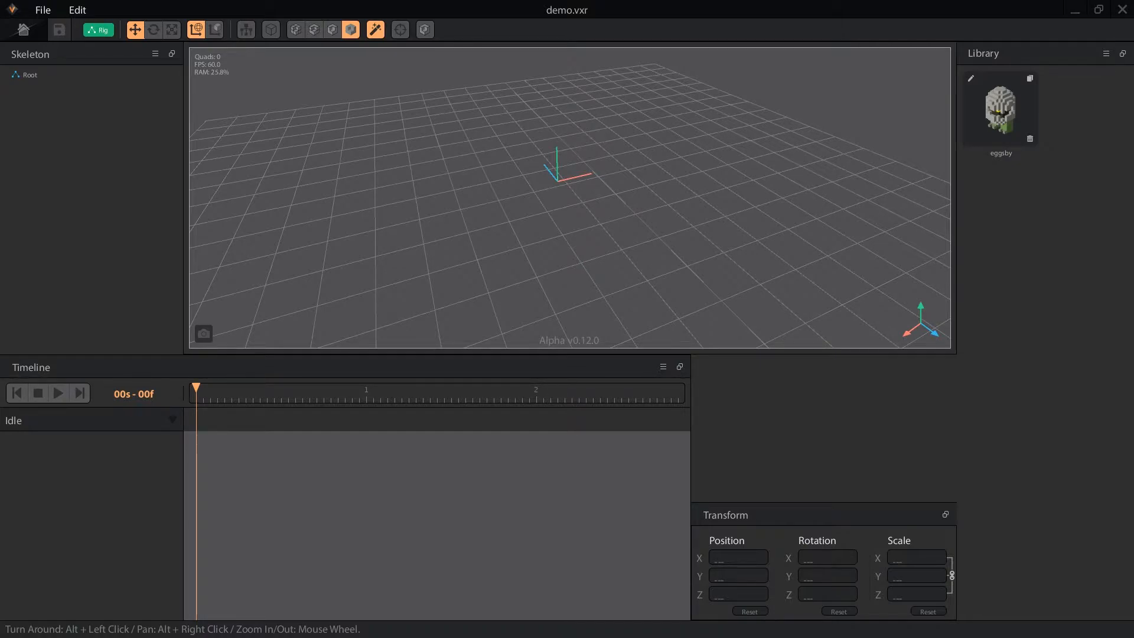
# Step: Import the MagicaVoxel character model from the demo folder into the library as a VOX file
pyautogui.click(1106, 53)
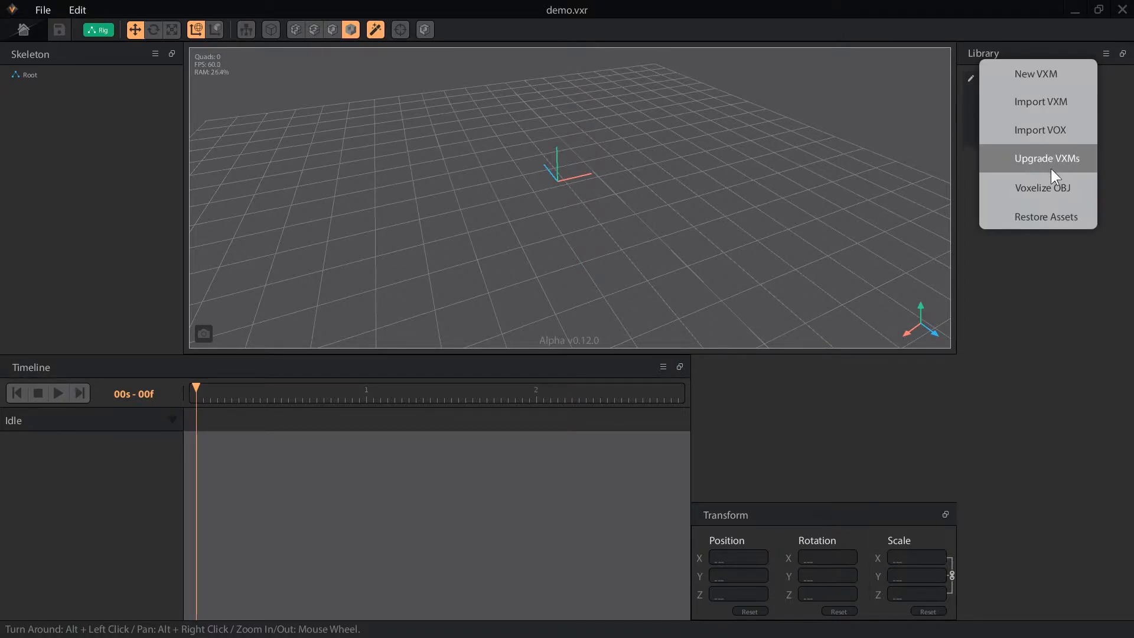
pyautogui.click(1046, 131)
pyautogui.click(478, 236)
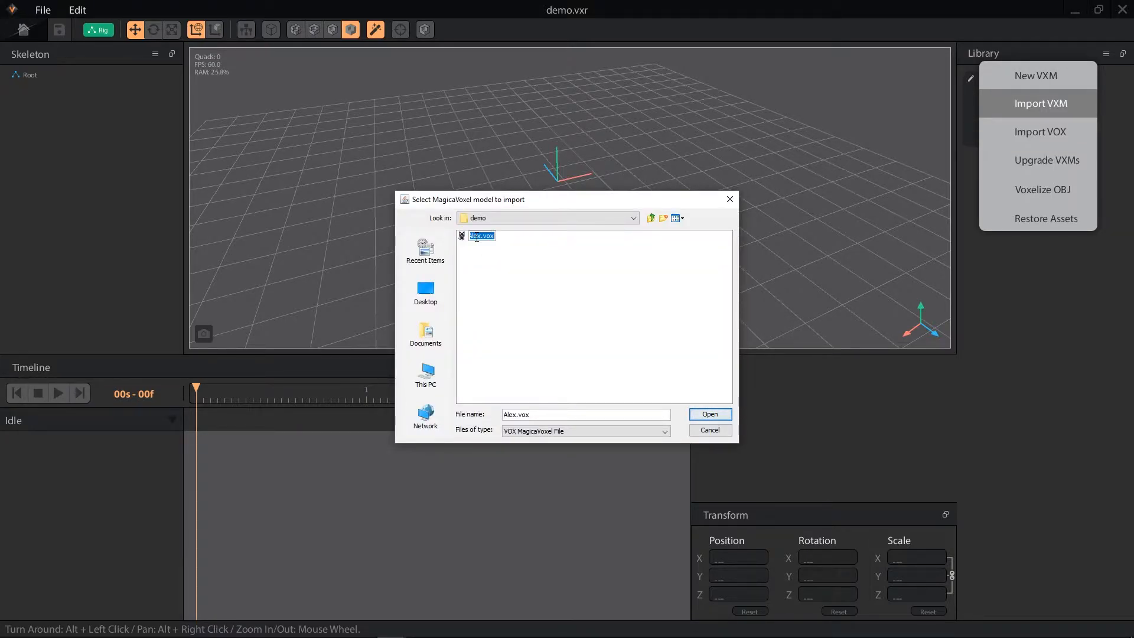
pyautogui.doubleClick(461, 235)
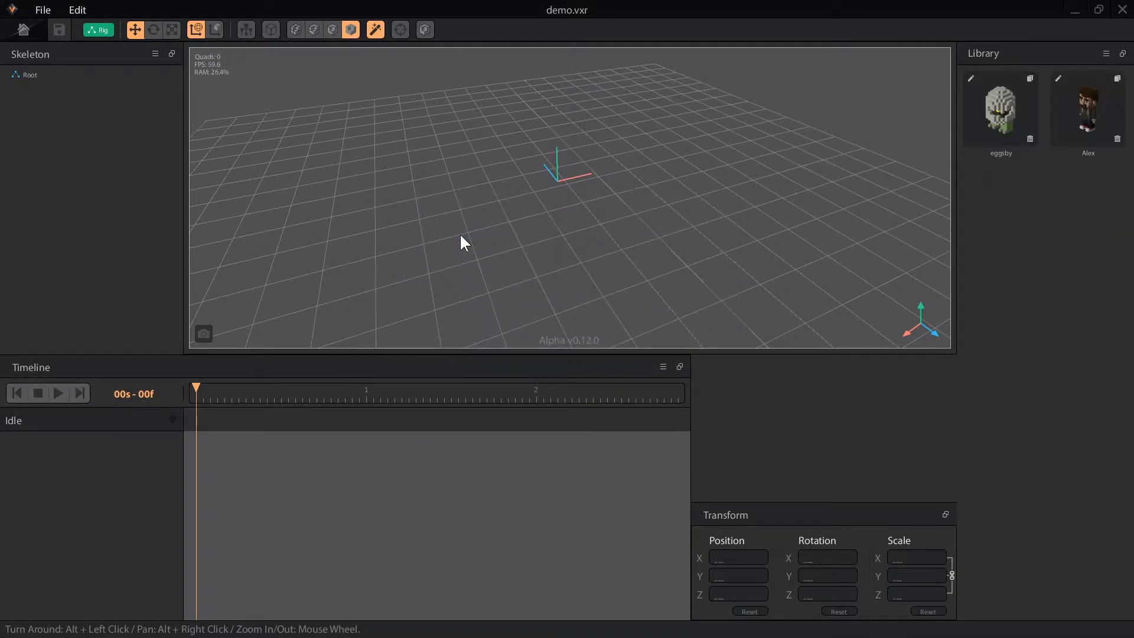
# Step: Open the imported character in the model editor, inspect it from another angle, and return to the rig while saving the model
pyautogui.click(1054, 80)
pyautogui.scroll(10, 440, 374)
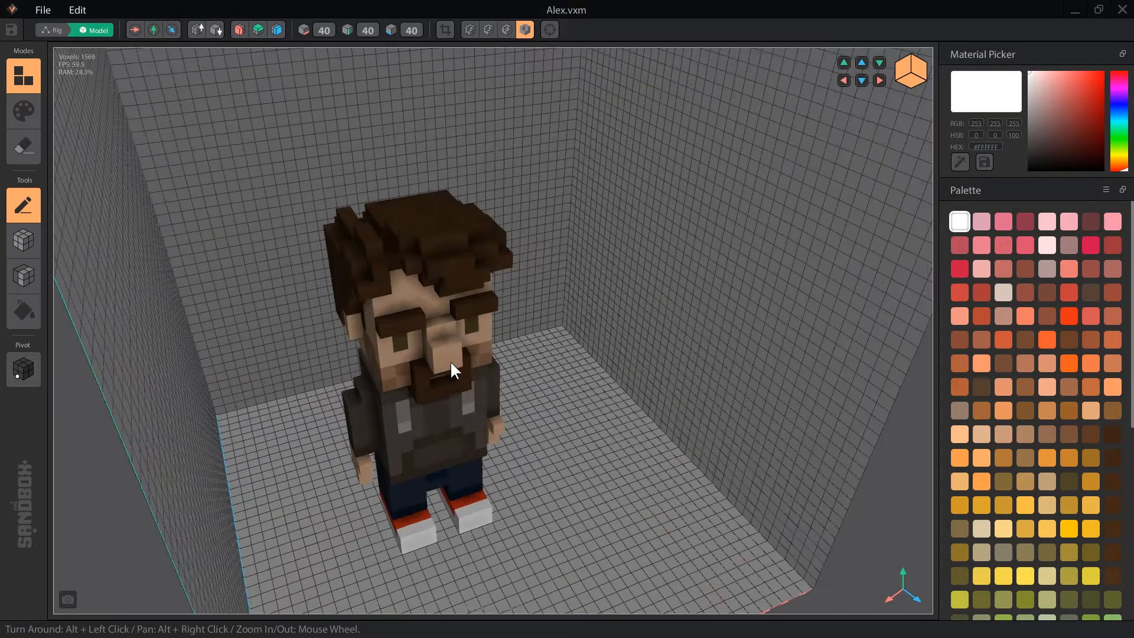
pyautogui.moveTo(432, 402)
pyautogui.keyDown('alt'); pyautogui.mouseDown()
pyautogui.moveTo(408, 402)
pyautogui.moveTo(438, 400)
pyautogui.moveTo(425, 400)
pyautogui.mouseUp(); pyautogui.keyUp('alt')
pyautogui.click(49, 29)
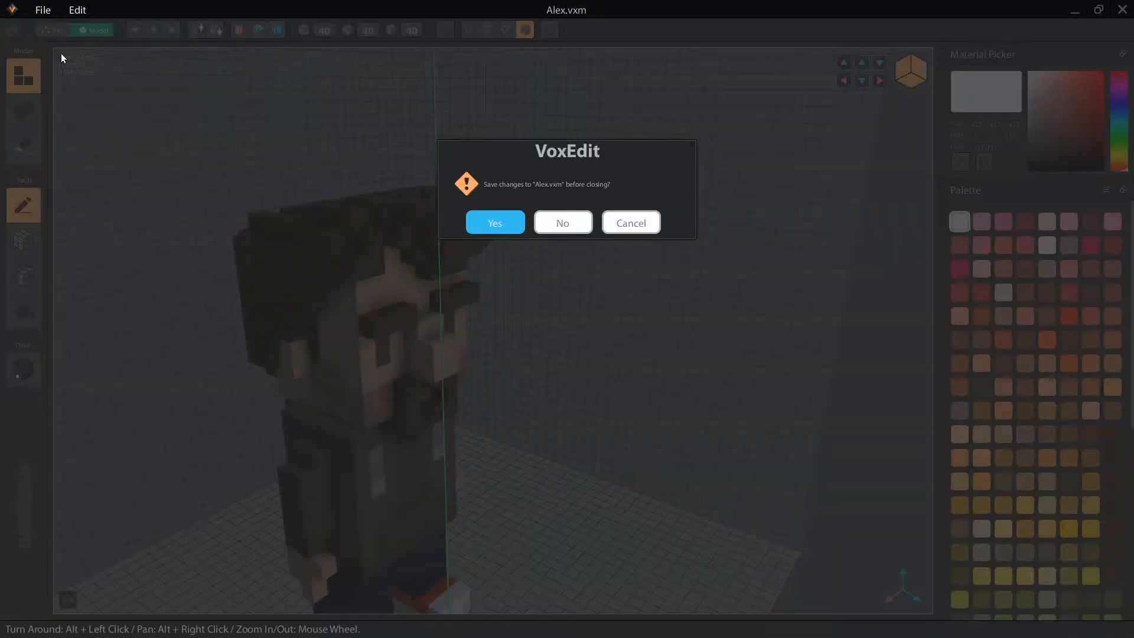
pyautogui.click(484, 232)
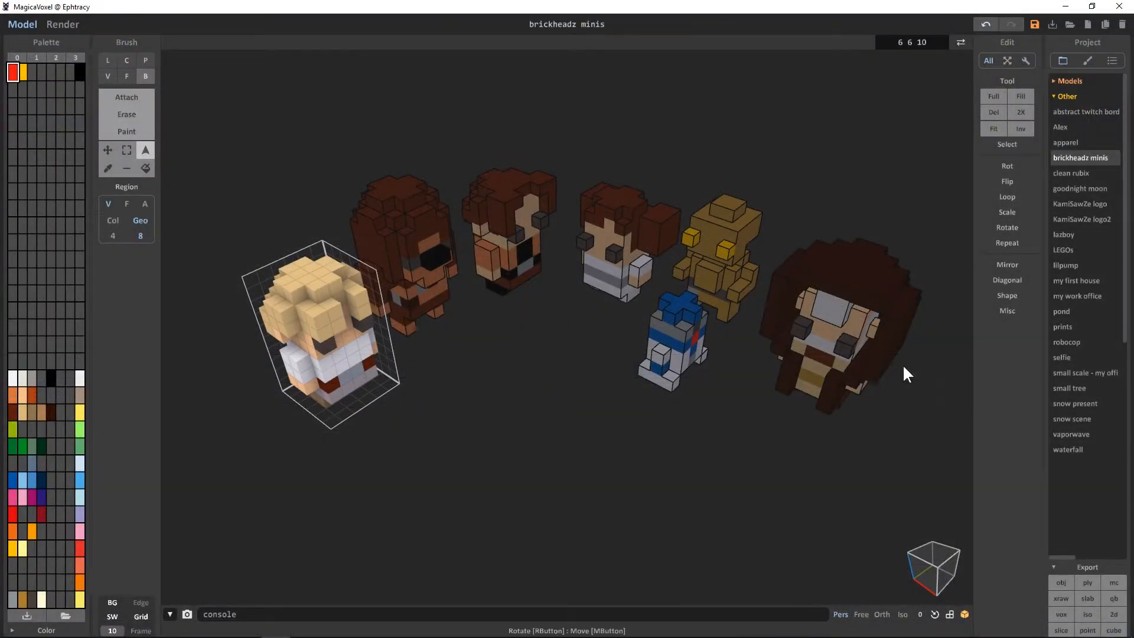
# Step: Switch to MagicaVoxel and inspect the brickheadz minis scene in both world mode and single-object editing mode
pyautogui.press('Tab')
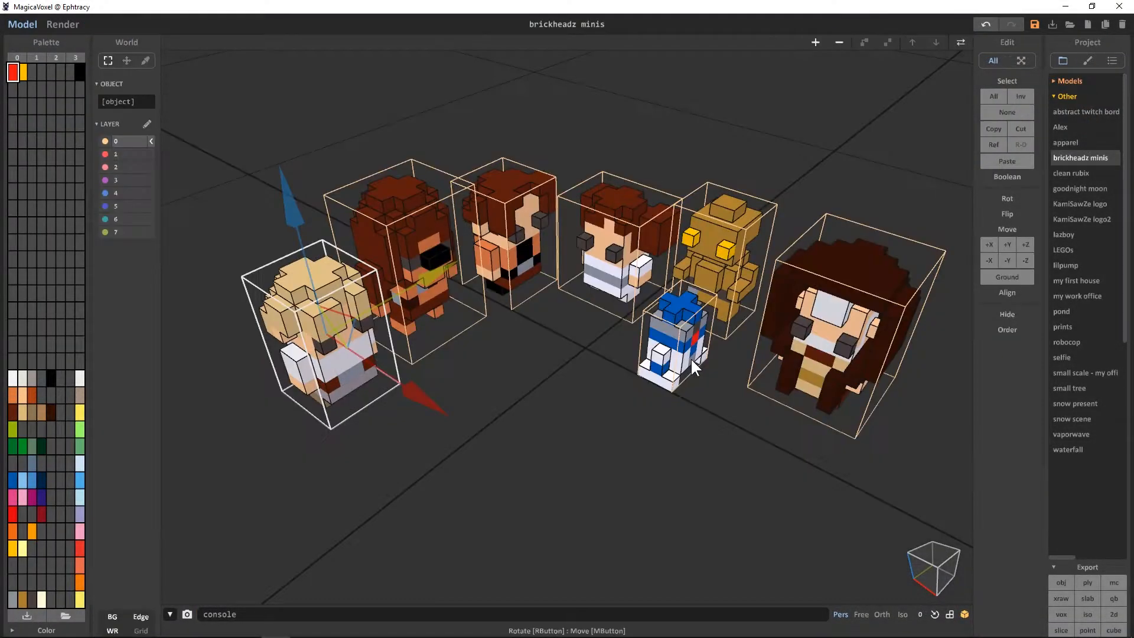
pyautogui.press('Tab')
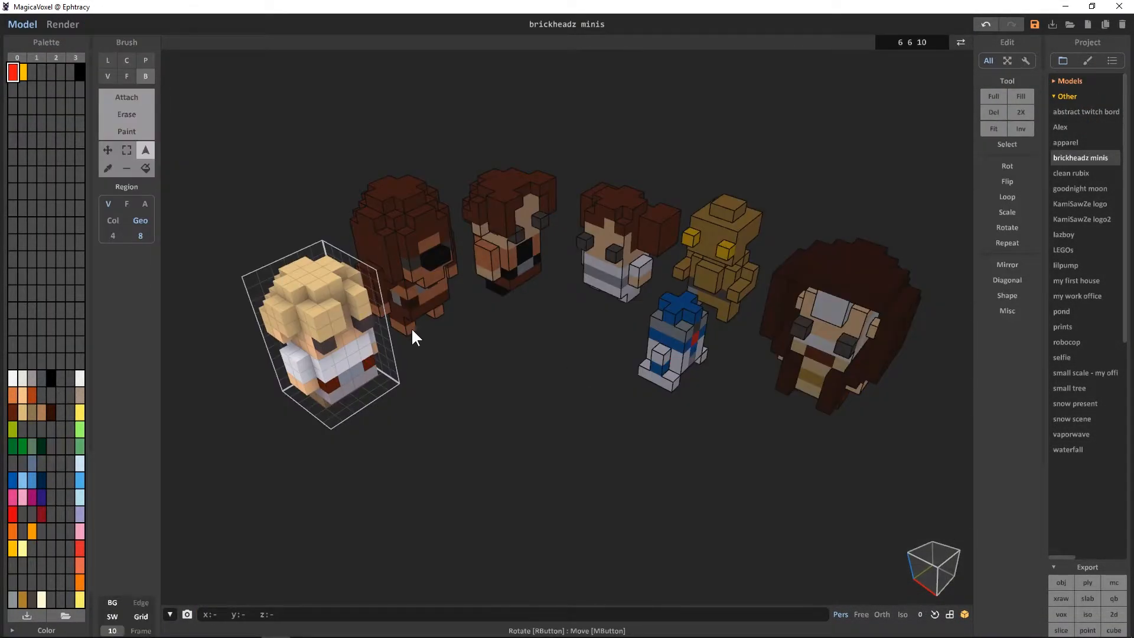
pyautogui.press('Tab')
pyautogui.moveTo(356, 332)
pyautogui.mouseDown()
pyautogui.moveTo(292, 360)
pyautogui.moveTo(357, 338)
pyautogui.mouseUp()
pyautogui.press('Tab')
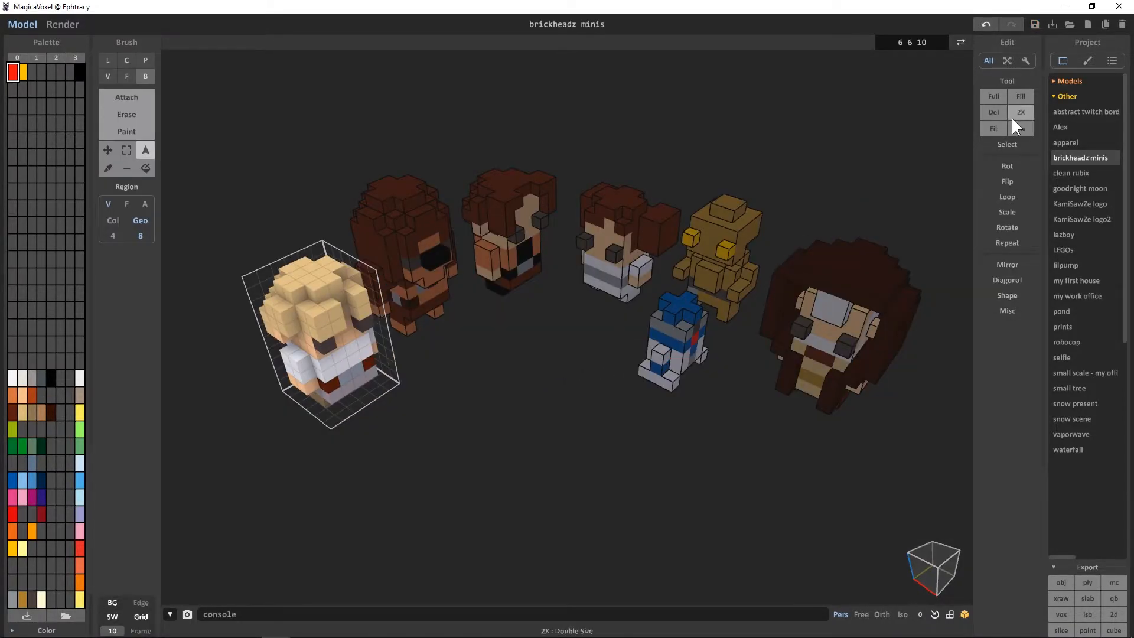
# Step: Export the brickheadz minis scene in vox format to the demo folder as brickheadz minis.vox
pyautogui.click(1061, 614)
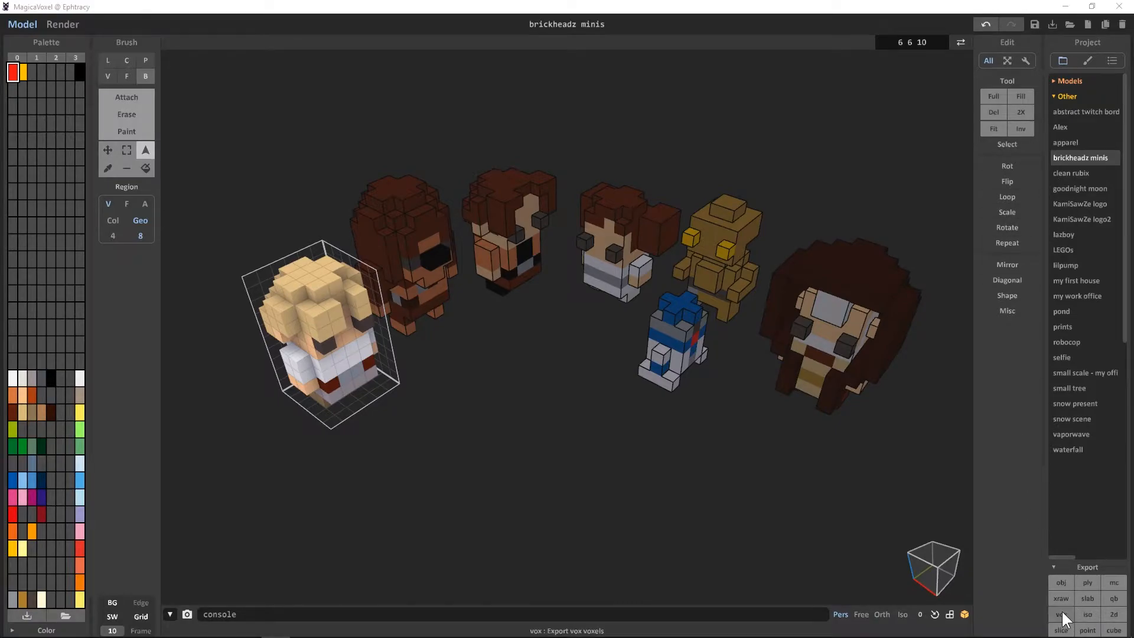
pyautogui.click(161, 134)
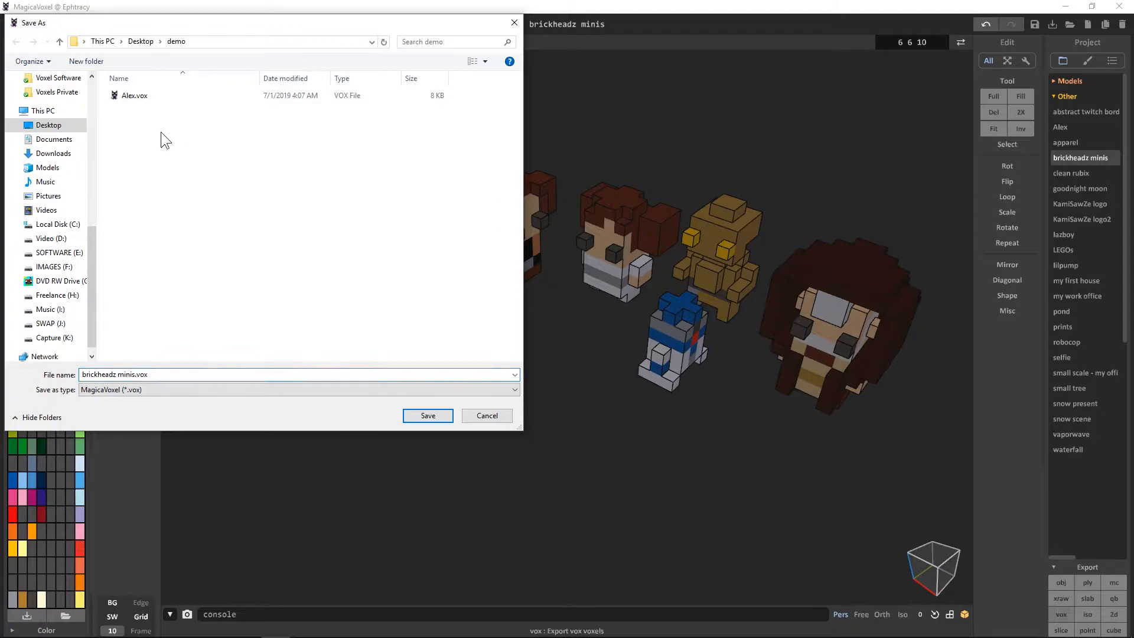
pyautogui.rightClick(137, 115)
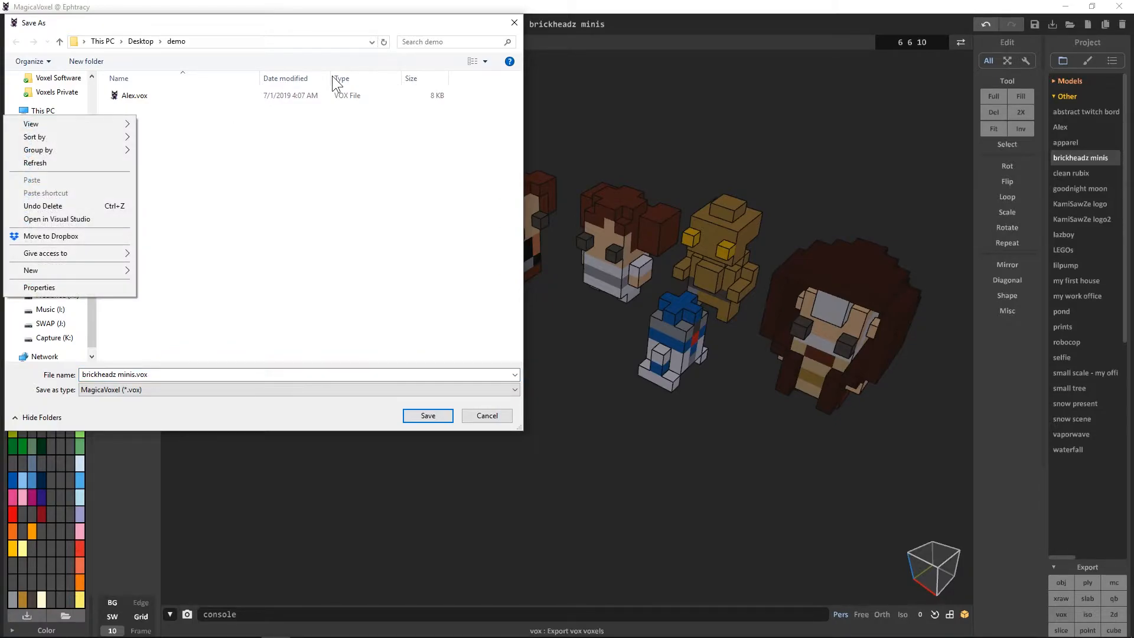
pyautogui.click(257, 223)
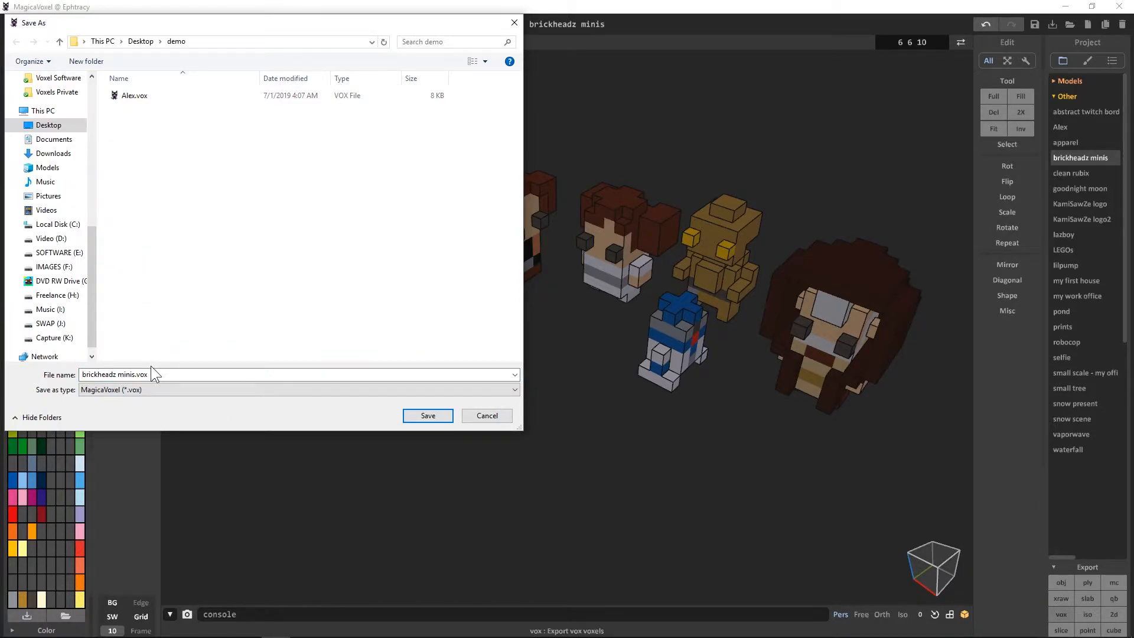
pyautogui.click(425, 415)
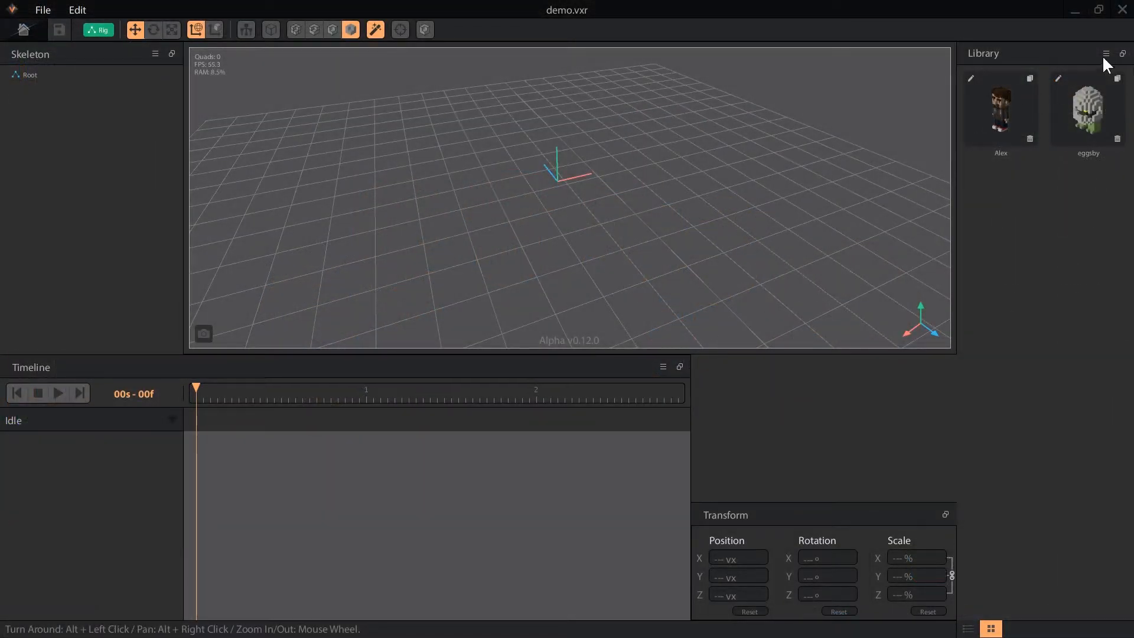
# Step: Switch to VoxEdit and import the VOX files brickheadz minis-0 through brickheadz minis-6 into the library together
pyautogui.click(1105, 53)
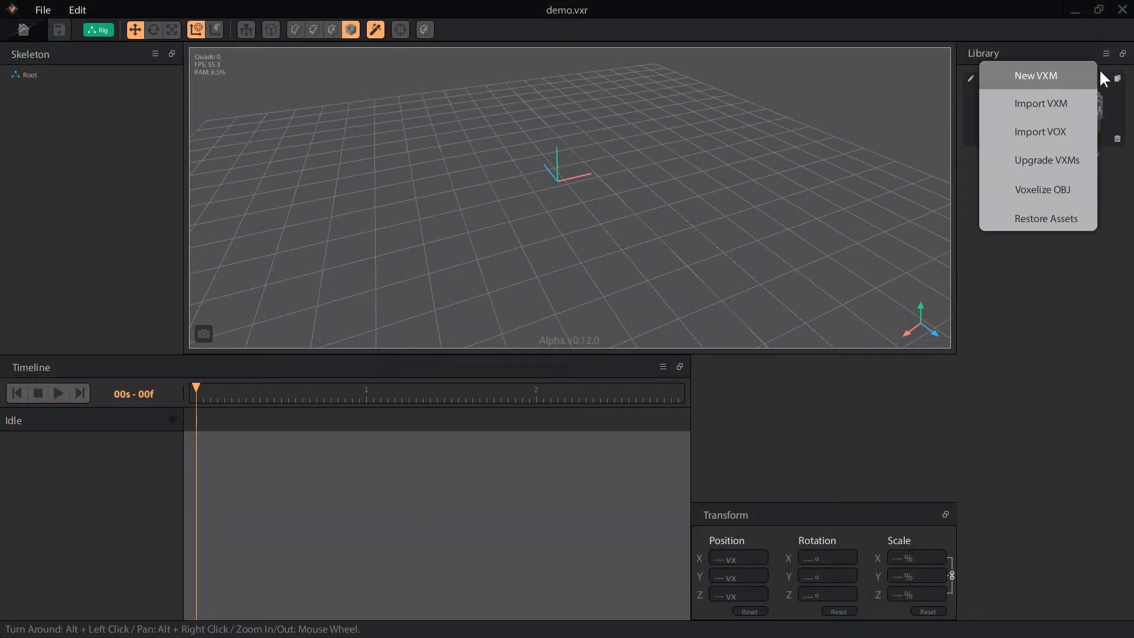
pyautogui.click(1065, 130)
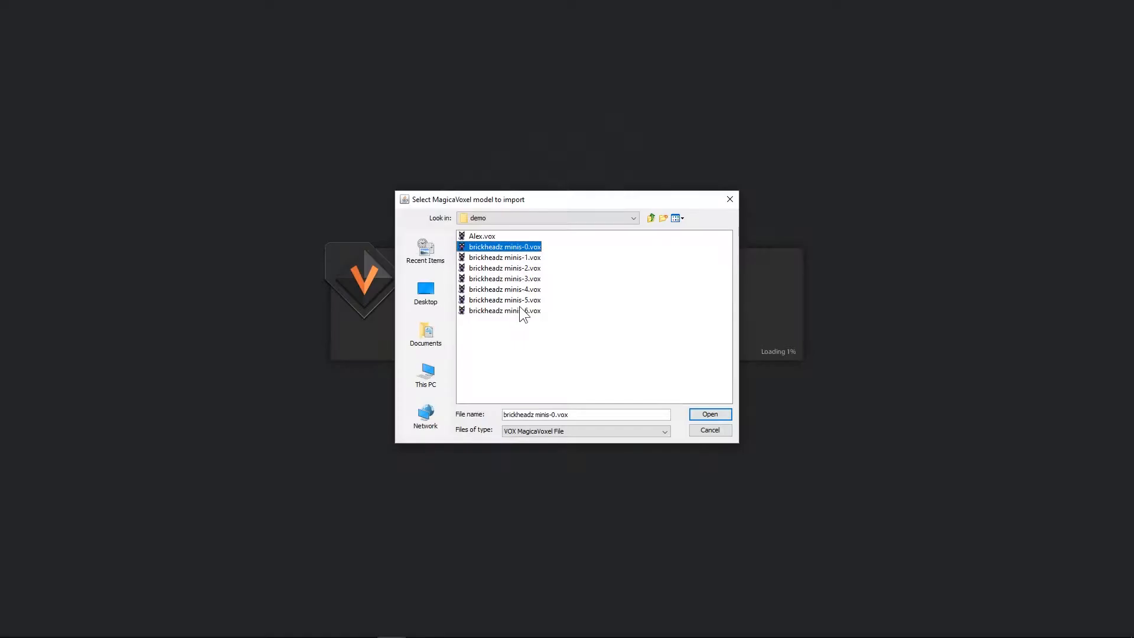
pyautogui.keyDown('shift'); pyautogui.click(518, 311); pyautogui.keyUp('shift')
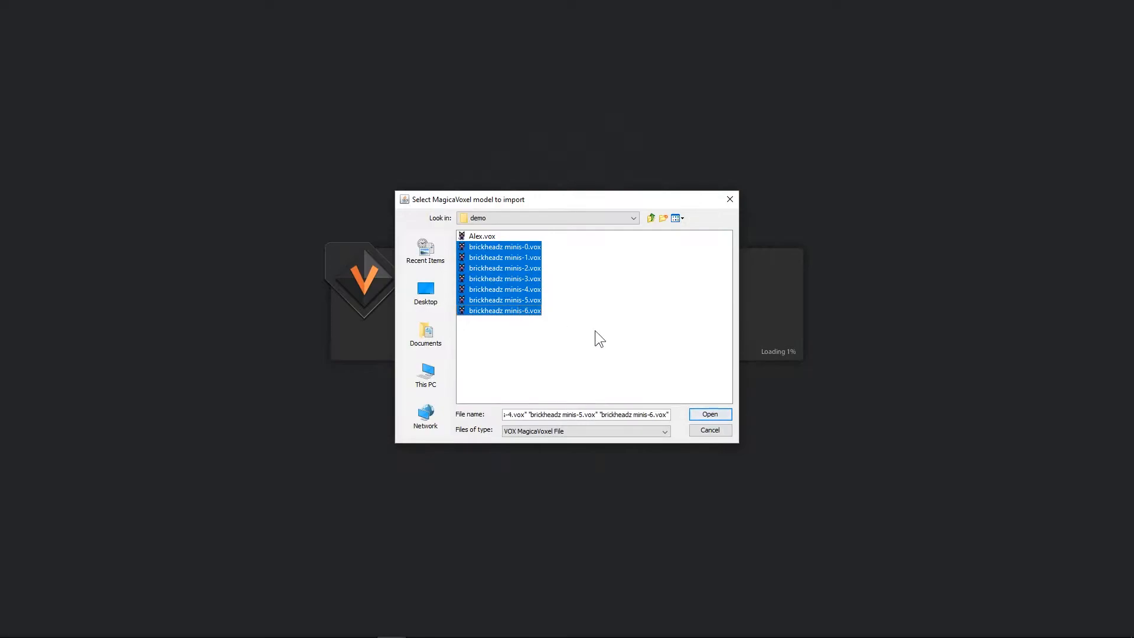
pyautogui.click(711, 414)
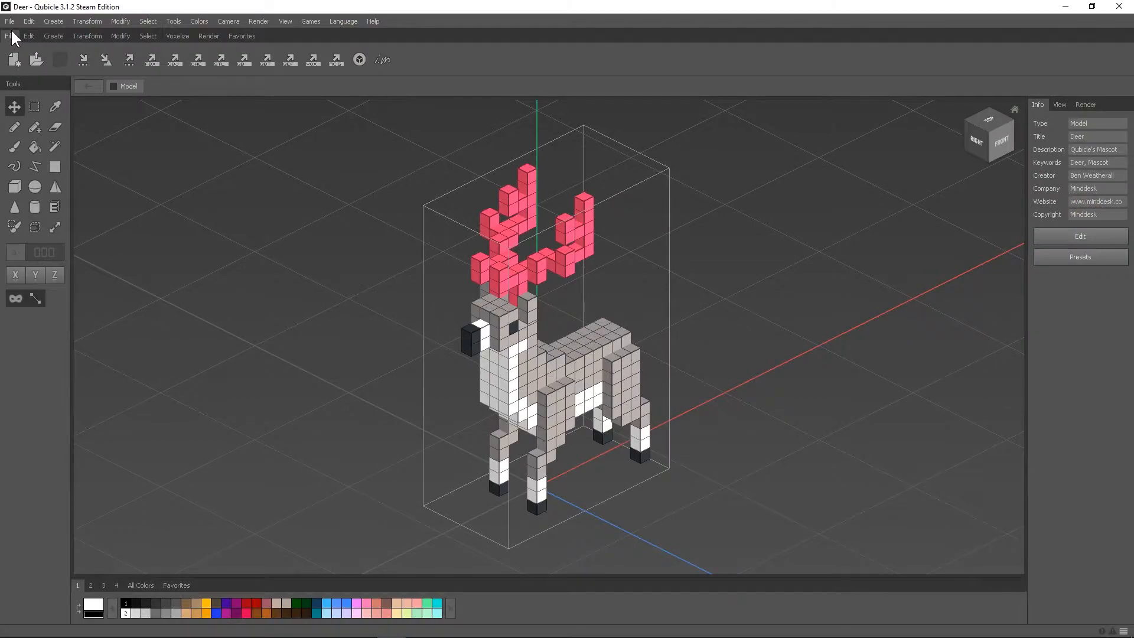
# Step: Switch to Qubicle and export the Deer model in Voxlap VOX format to the demo folder
pyautogui.click(9, 21)
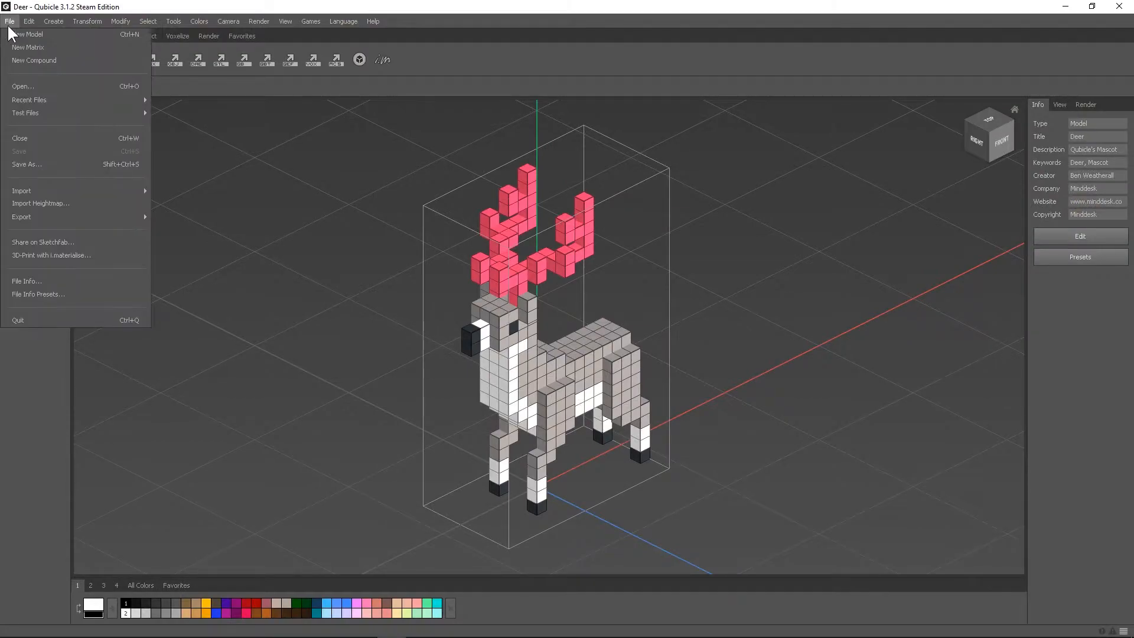
pyautogui.moveTo(55, 222)
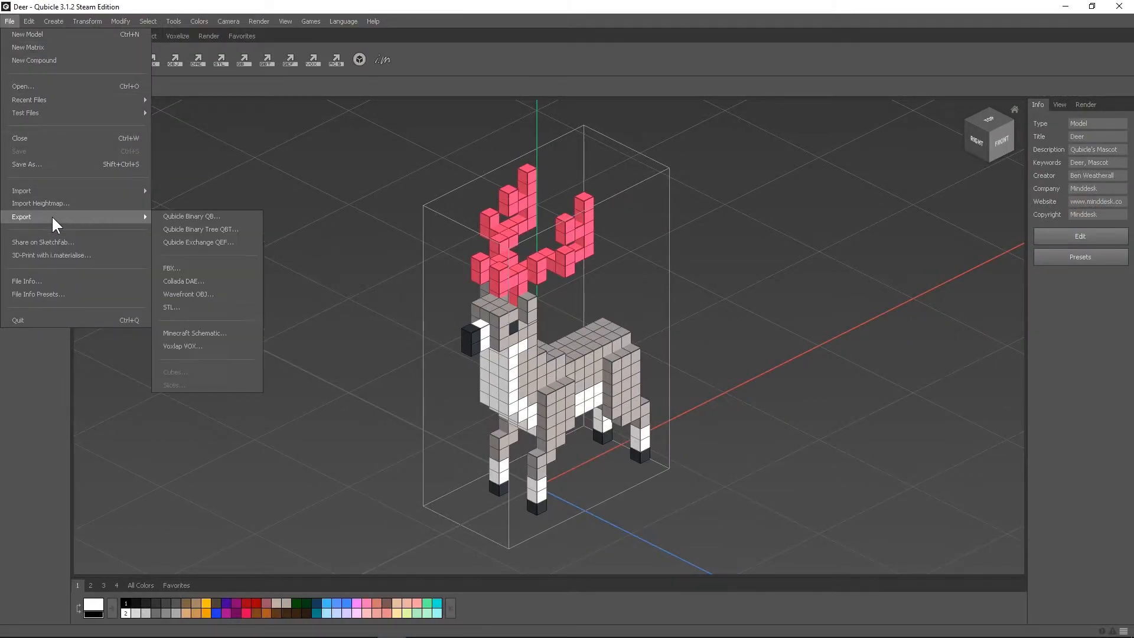
pyautogui.click(211, 345)
pyautogui.click(49, 96)
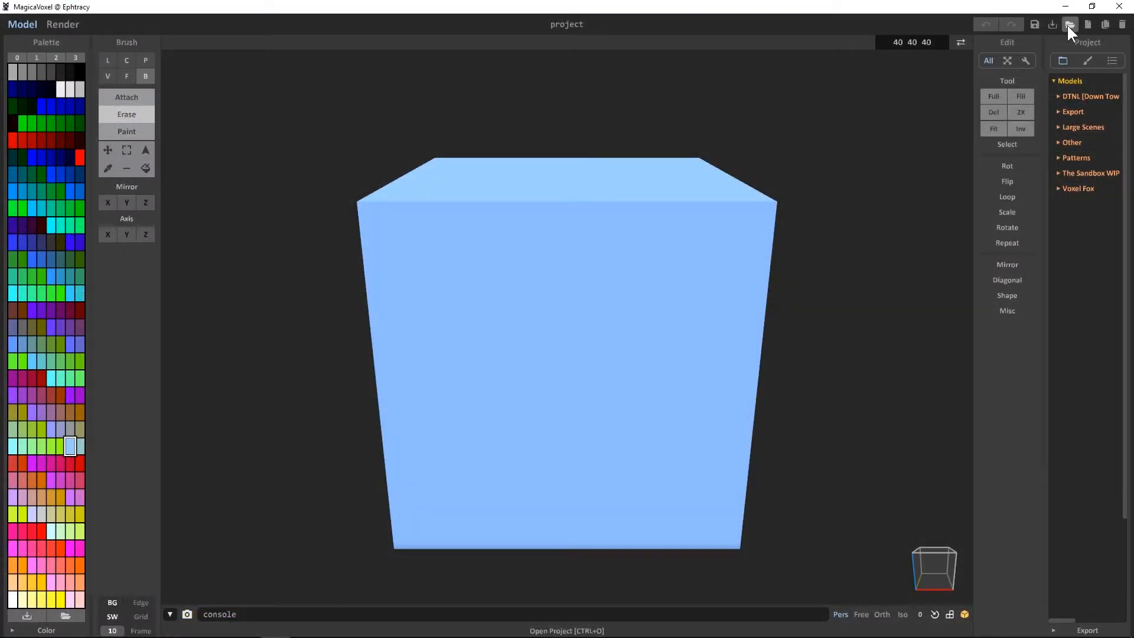
# Step: Switch to MagicaVoxel and open Deer.vox from the demo folder
pyautogui.click(1070, 24)
pyautogui.click(51, 463)
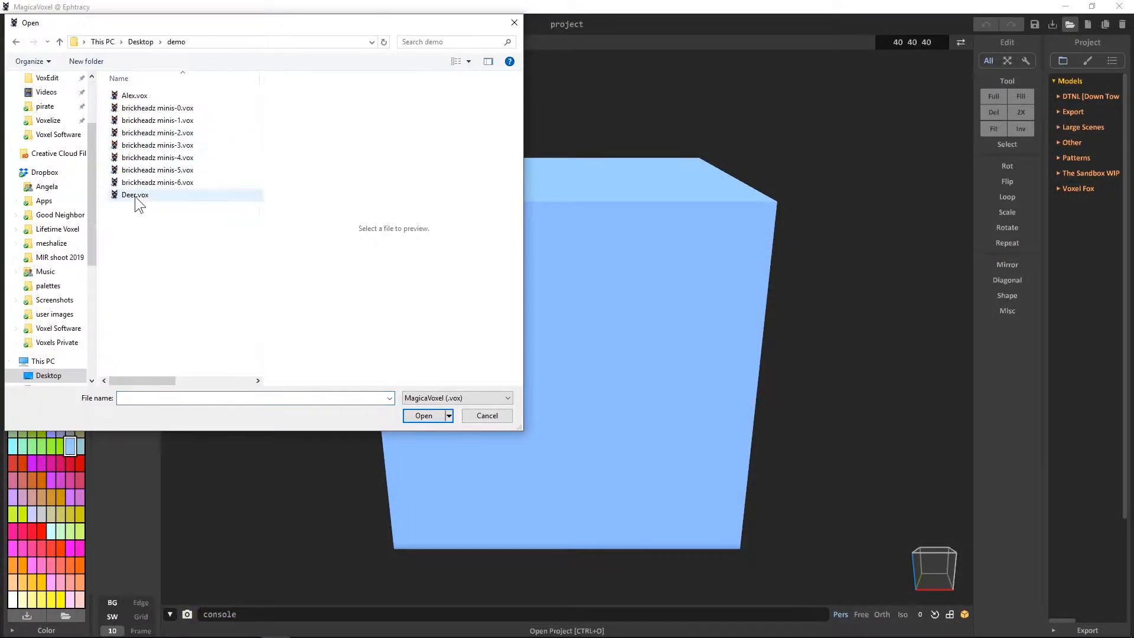
pyautogui.doubleClick(136, 200)
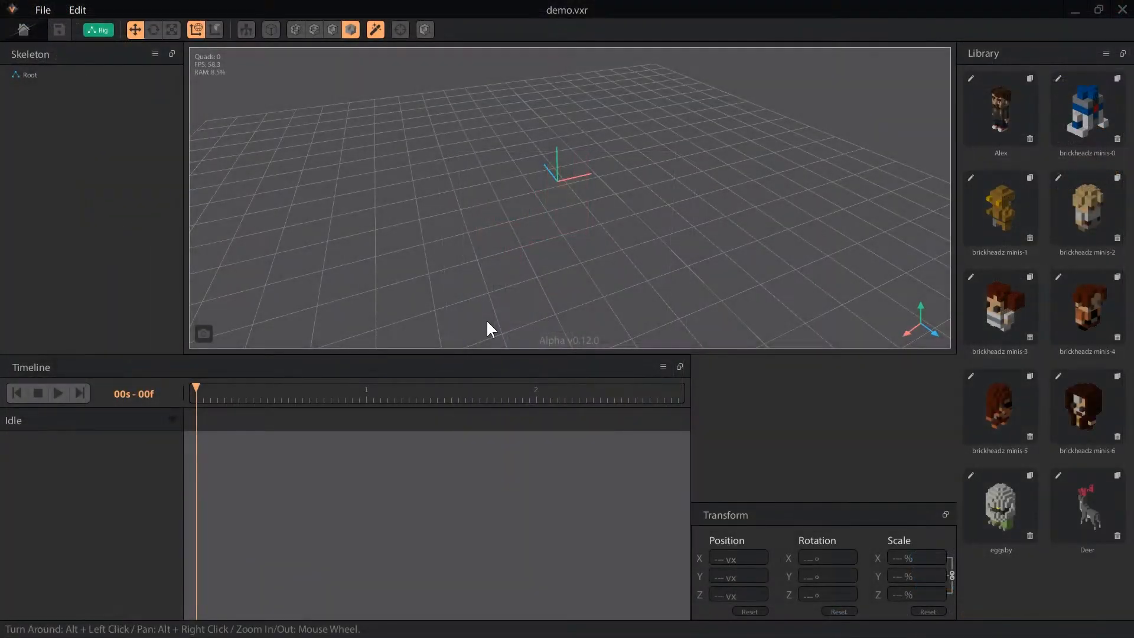
# Step: Open the Deer model from the VoxEdit library for editing
pyautogui.click(1053, 476)
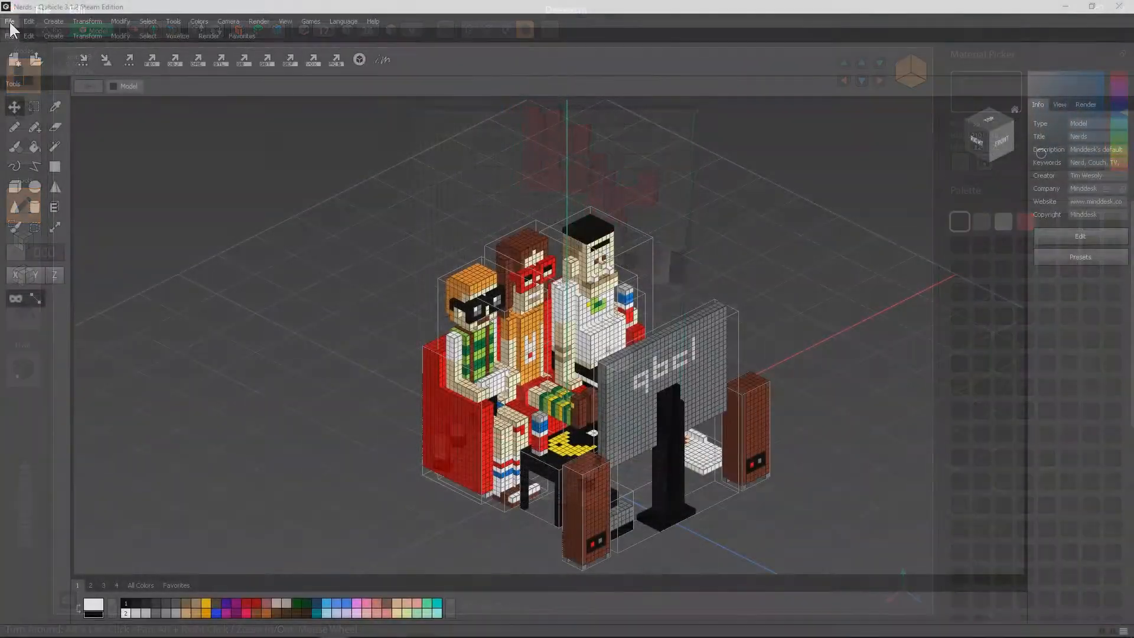
# Step: Switch to Qubicle and export the complete Nerds scene in VOX format as Nerds.vox in the demo folder
pyautogui.click(10, 22)
pyautogui.moveTo(89, 216)
pyautogui.click(189, 348)
pyautogui.click(48, 96)
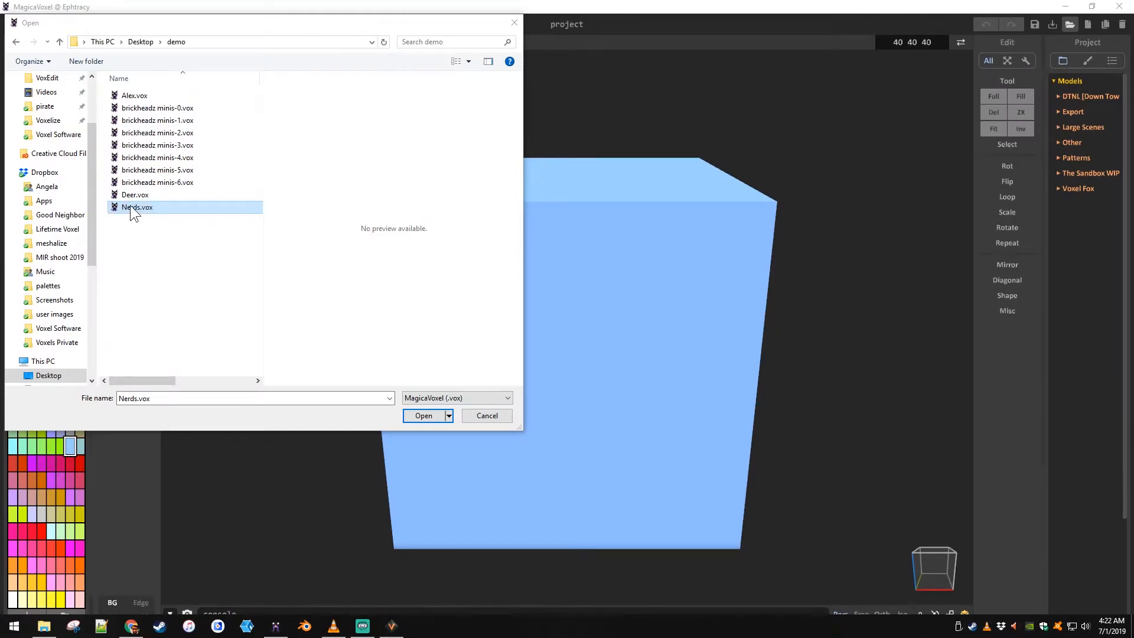
# Step: Switch to MagicaVoxel, open Nerds.vox from the demo folder and inspect the merged model from another angle
pyautogui.doubleClick(130, 206)
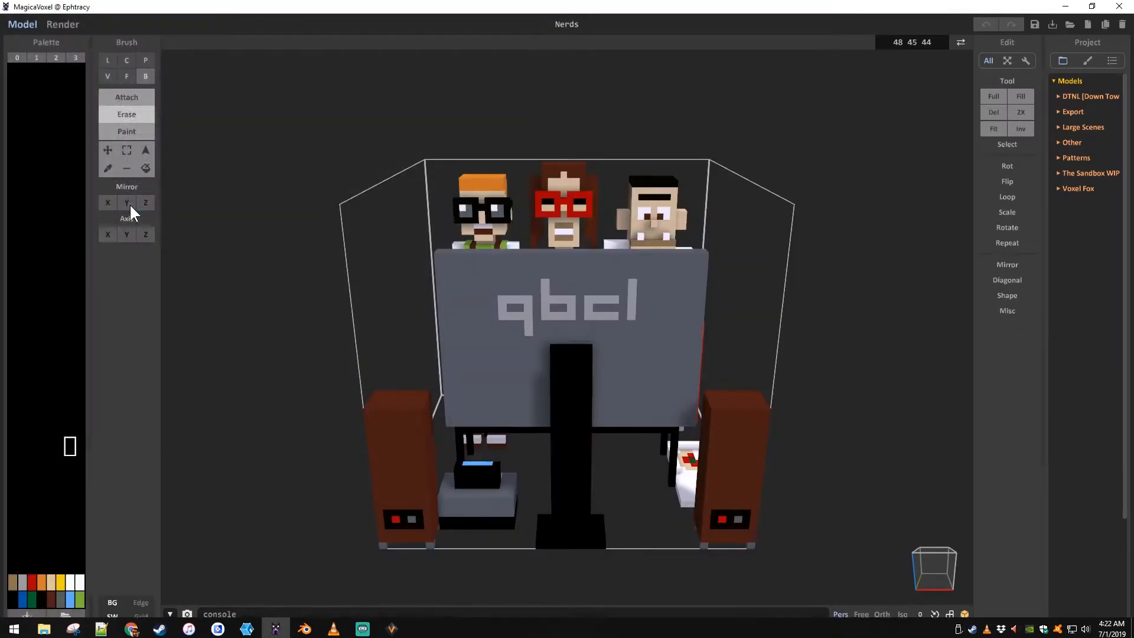
pyautogui.moveTo(466, 325); pyautogui.dragTo(437, 297, button='middle')
pyautogui.moveTo(437, 297); pyautogui.dragTo(493, 346, button='right')
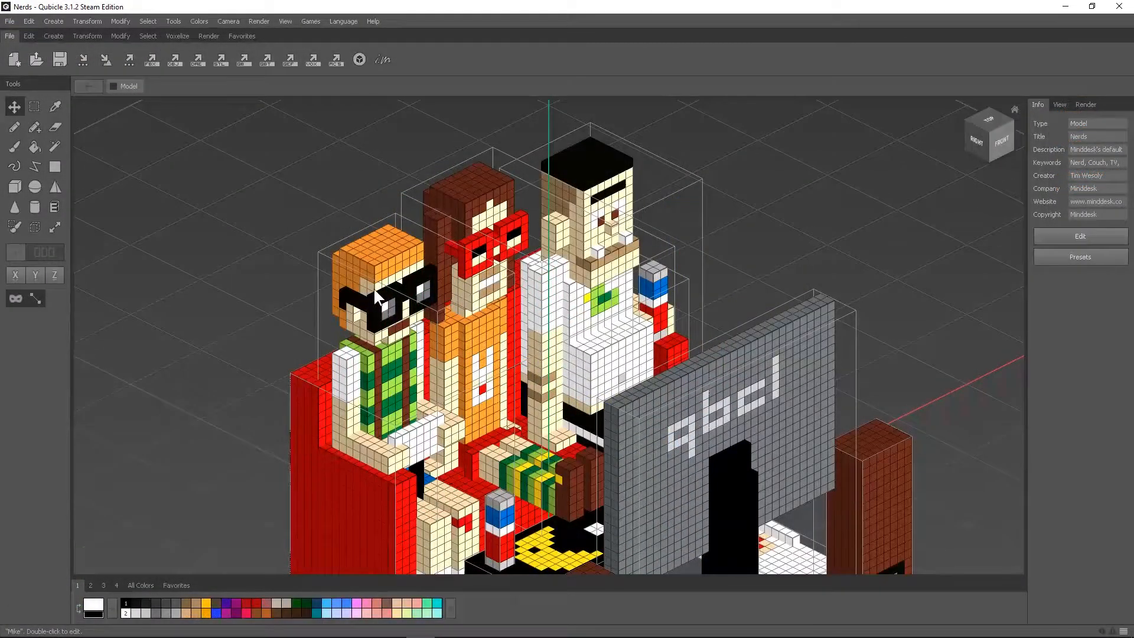
# Step: Export only the orange-haired nerd with black glasses from Qubicle as Nerds.vox, and inspect the file in MagicaVoxel
pyautogui.click(374, 289)
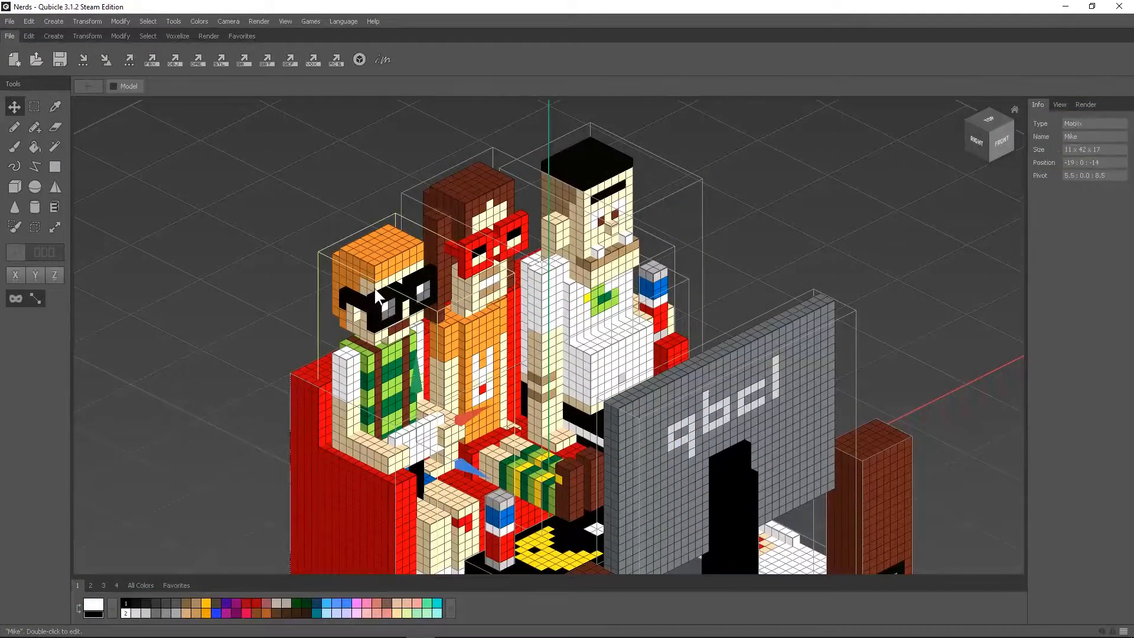
pyautogui.click(9, 22)
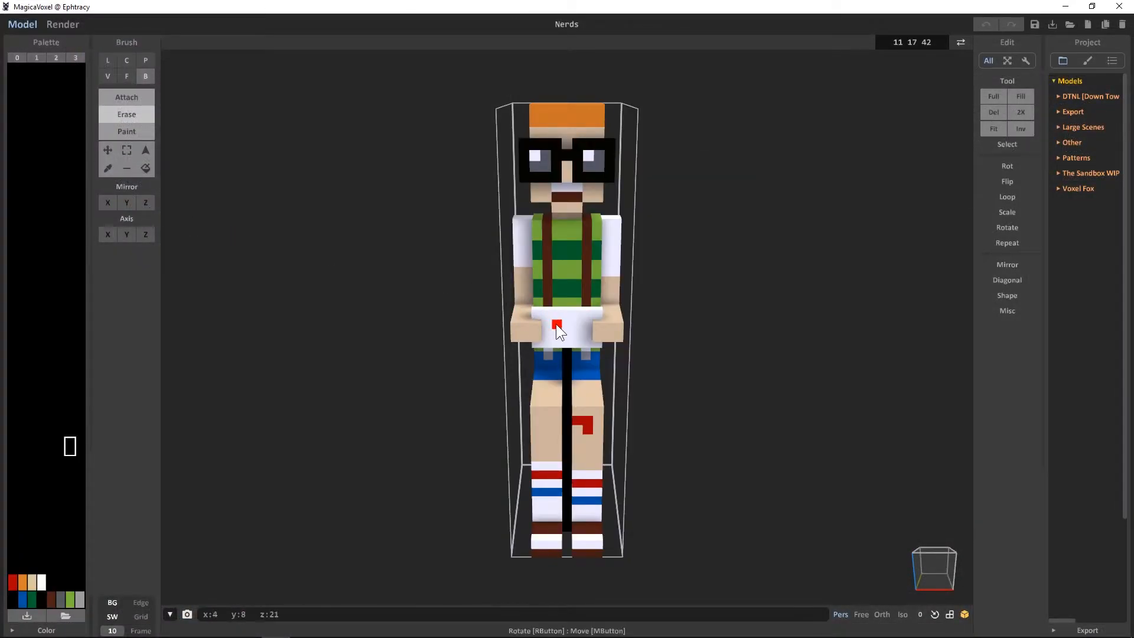
pyautogui.moveTo(562, 321); pyautogui.dragTo(650, 232, button='right')
pyautogui.moveTo(522, 273); pyautogui.dragTo(637, 282, button='right')
# Step: Close MagicaVoxel and Qubicle, discarding the changes to the Nerds file
pyautogui.click(1125, 7)
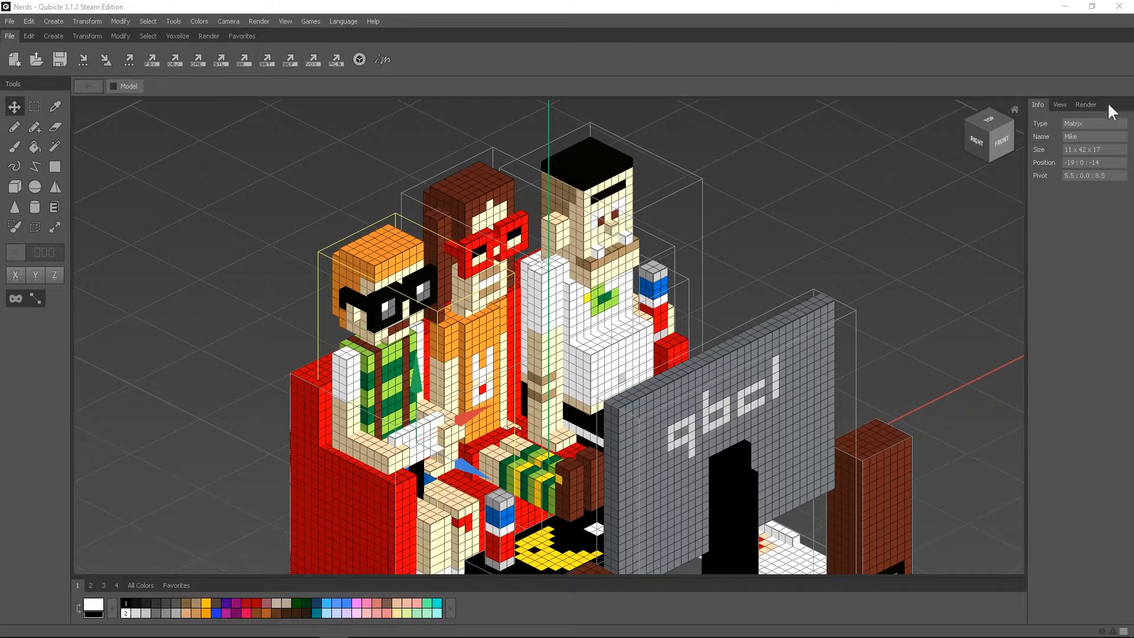
pyautogui.click(1121, 7)
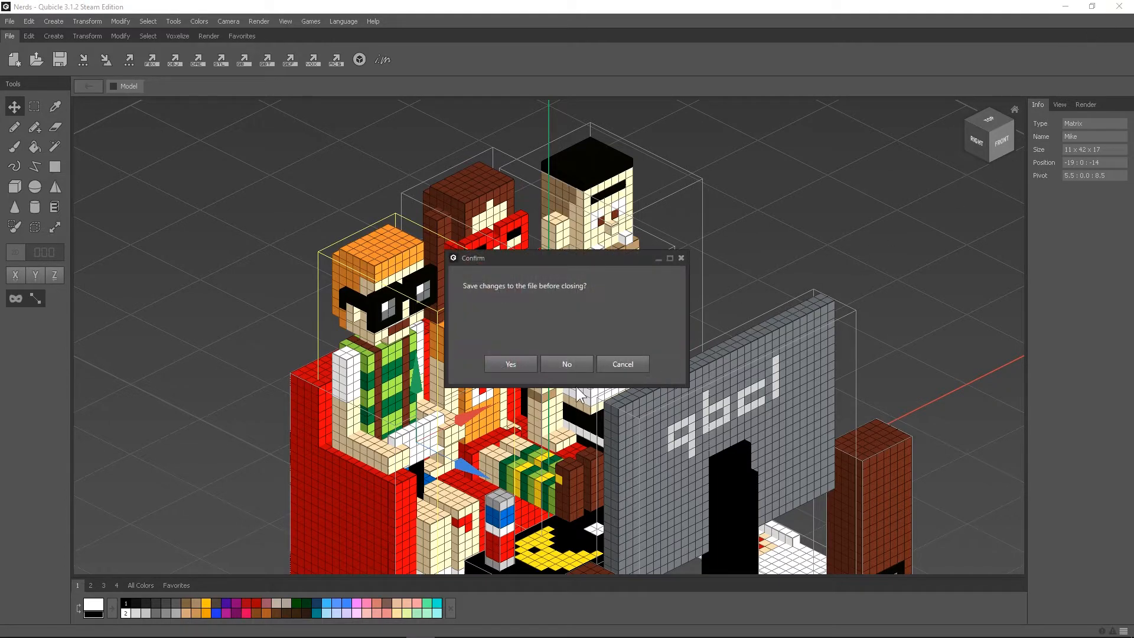
pyautogui.click(567, 364)
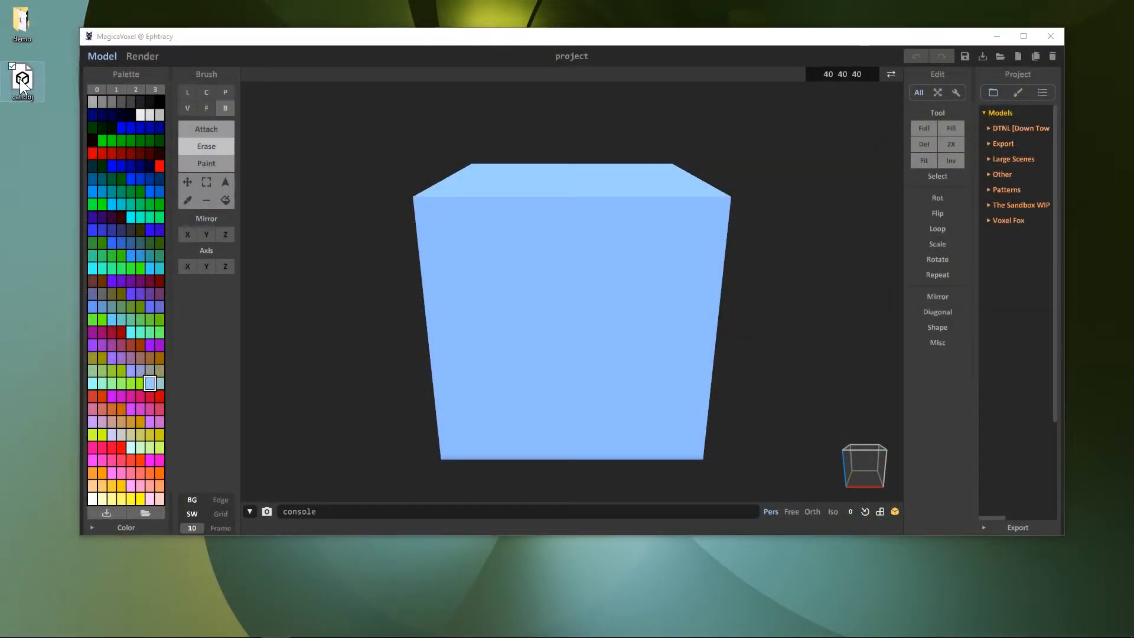
# Step: Voxelize cat.obj from the desktop in MagicaVoxel's 40 × 40 × 40 model and move the object aside along the red axis
pyautogui.moveTo(621, 336); pyautogui.dragTo(620, 334)
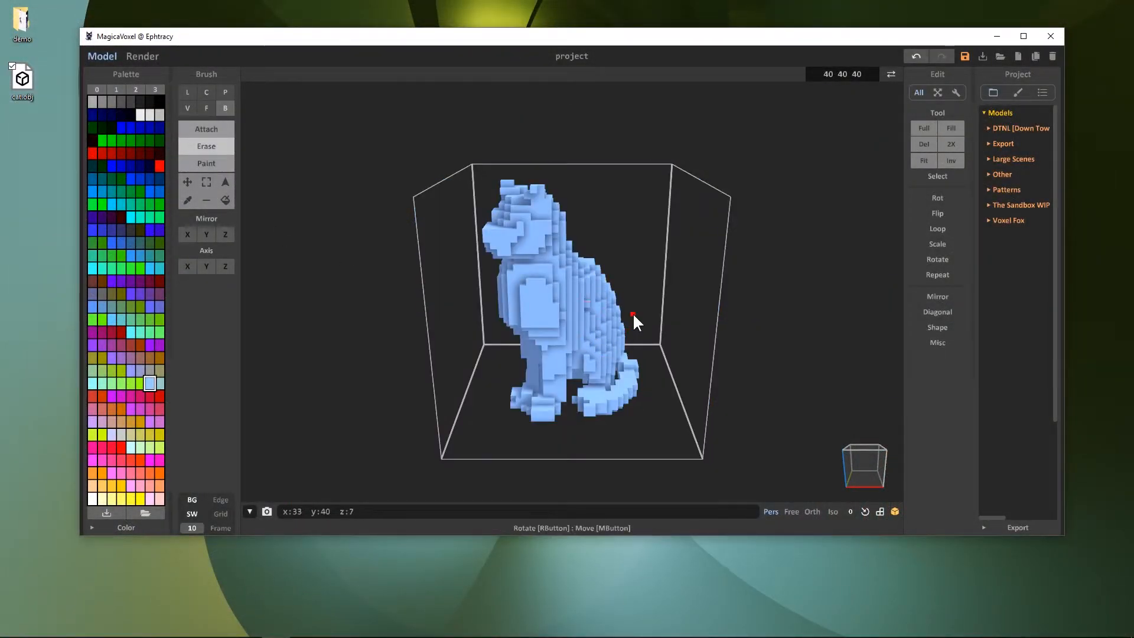
pyautogui.moveTo(632, 331); pyautogui.dragTo(547, 260, button='right')
pyautogui.press('Tab')
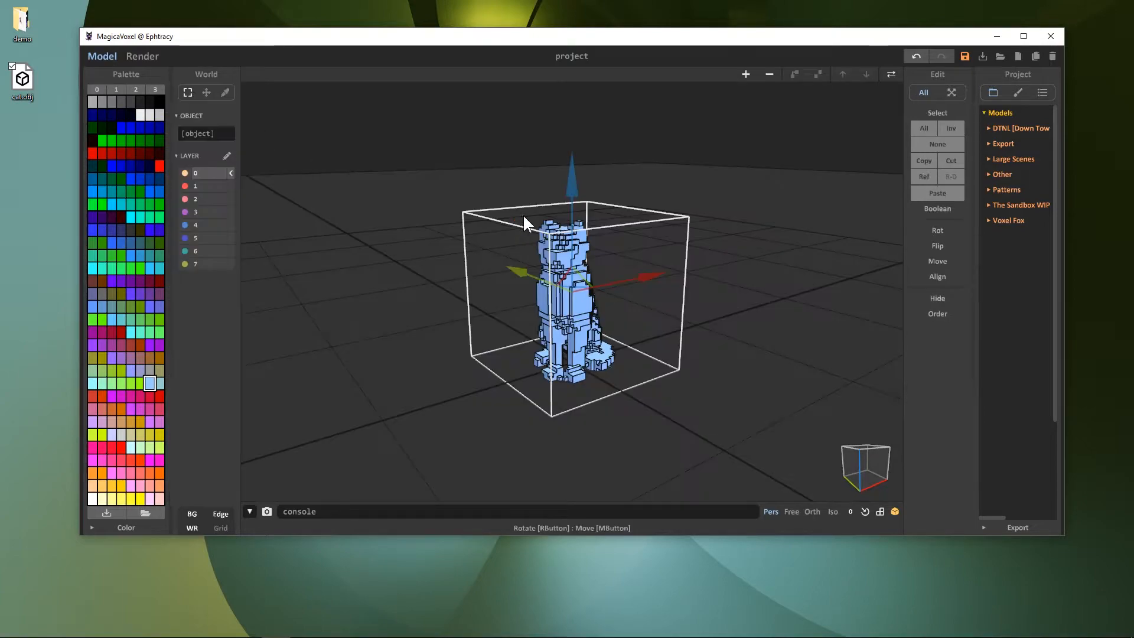
pyautogui.moveTo(636, 278); pyautogui.dragTo(804, 258)
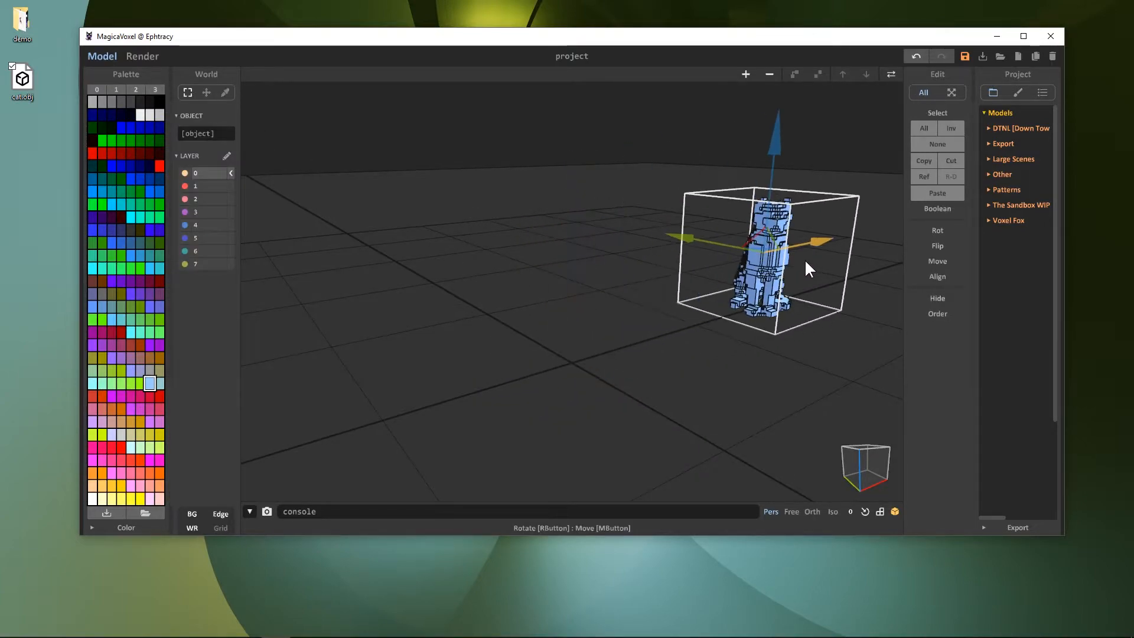
# Step: Add a second object to the world and set its model size to 126 × 126 × 126
pyautogui.click(747, 74)
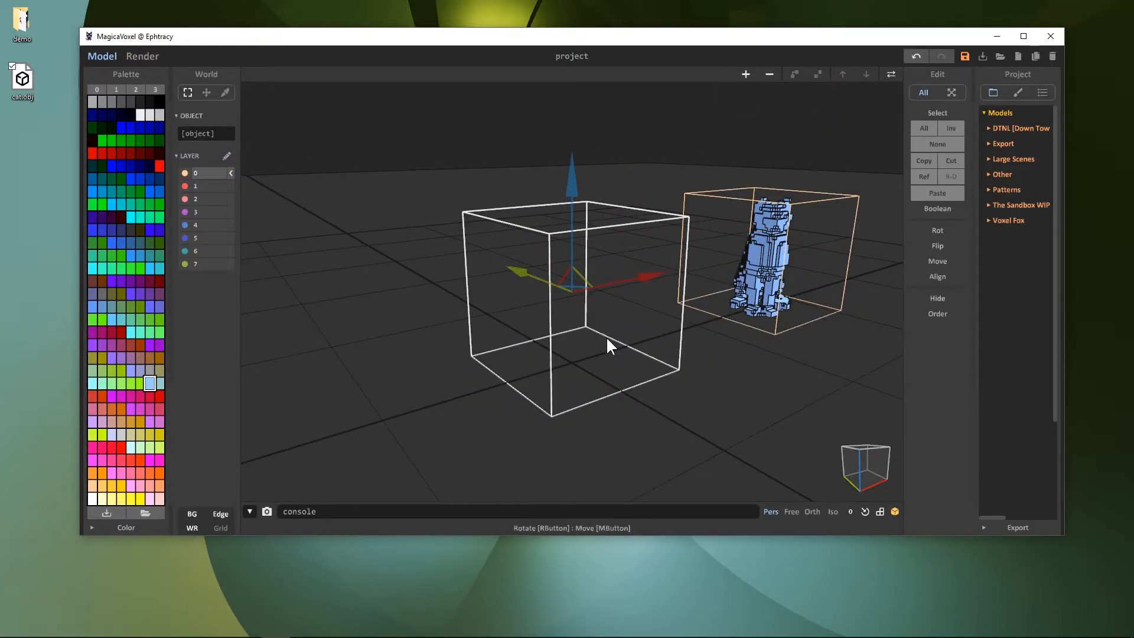
pyautogui.press('Tab')
pyautogui.click(831, 75)
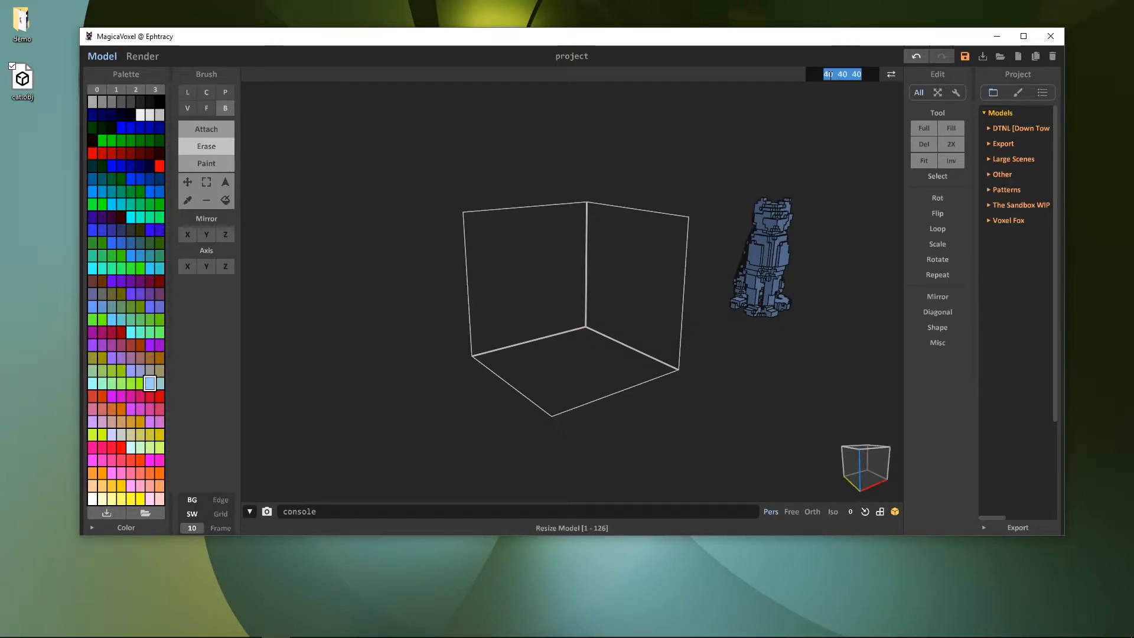
pyautogui.write('126')
pyautogui.press('Return')
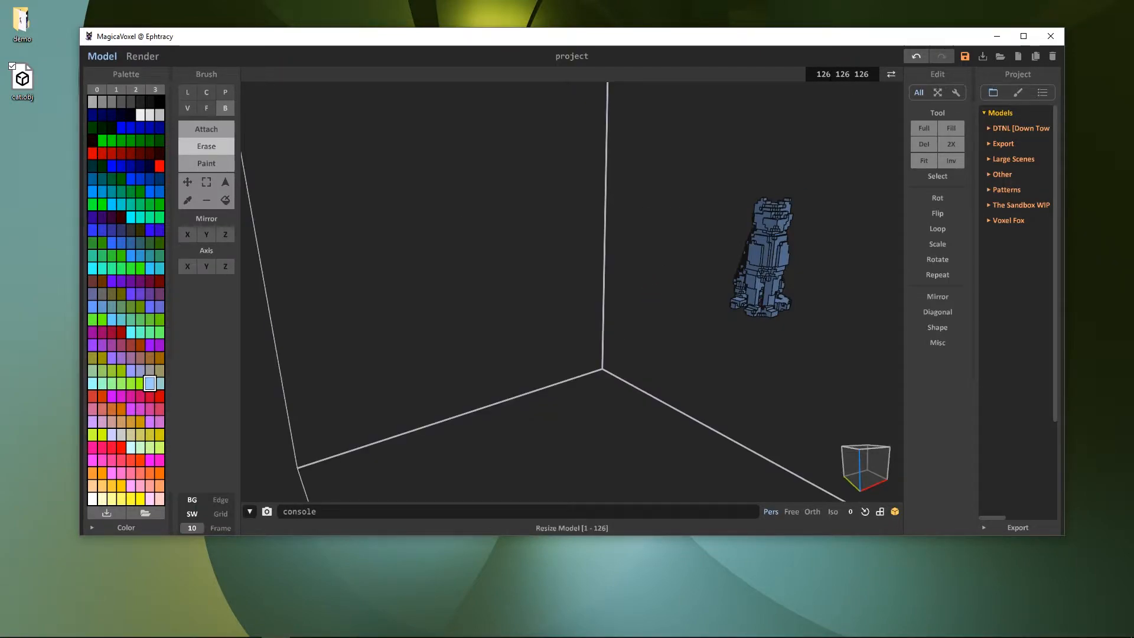
pyautogui.scroll(-8, 629, 236)
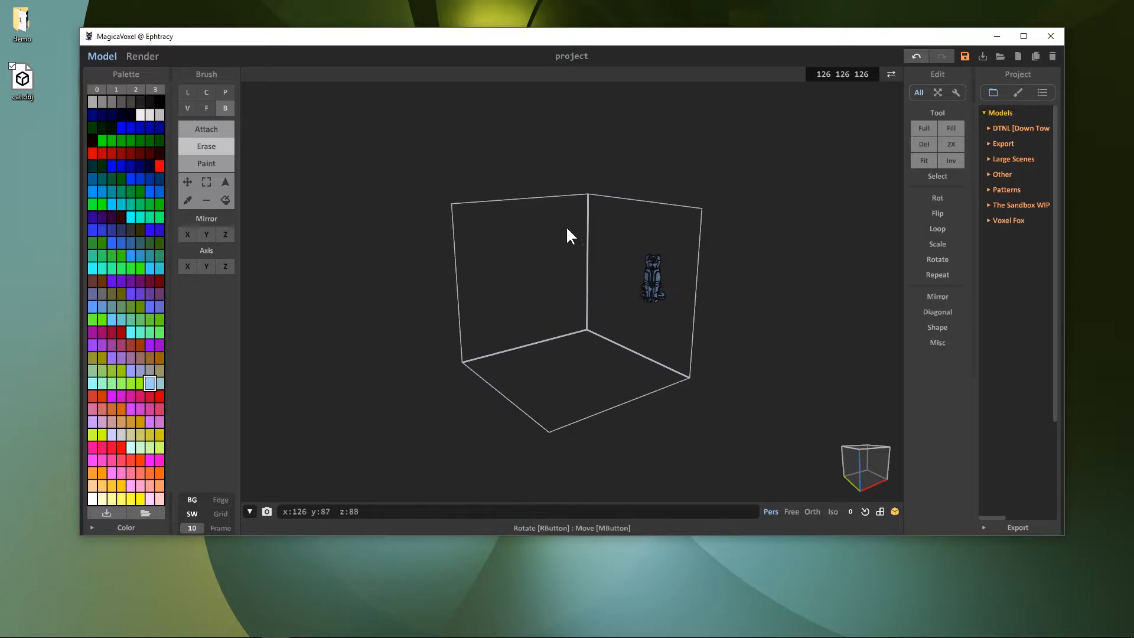
# Step: Pick the bright red palette color and voxelize cat.obj from the desktop into the 126 × 126 × 126 object
pyautogui.click(159, 165)
pyautogui.moveTo(33, 78); pyautogui.dragTo(525, 303)
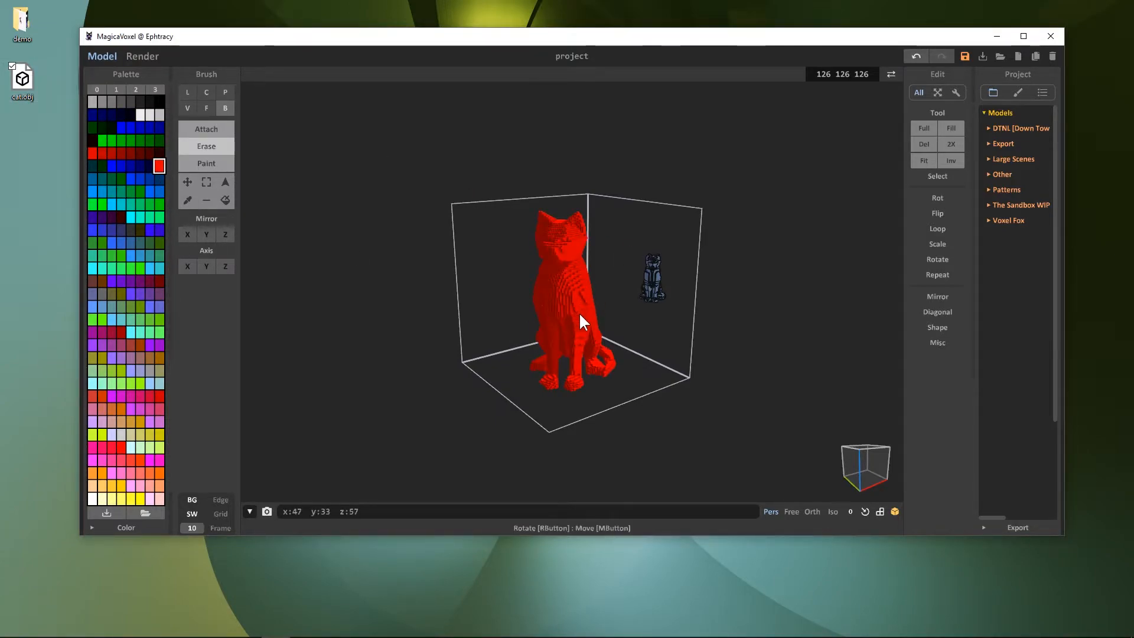
pyautogui.moveTo(572, 311)
pyautogui.mouseDown(button='right')
pyautogui.moveTo(450, 303)
pyautogui.moveTo(567, 310)
pyautogui.mouseUp(button='right')
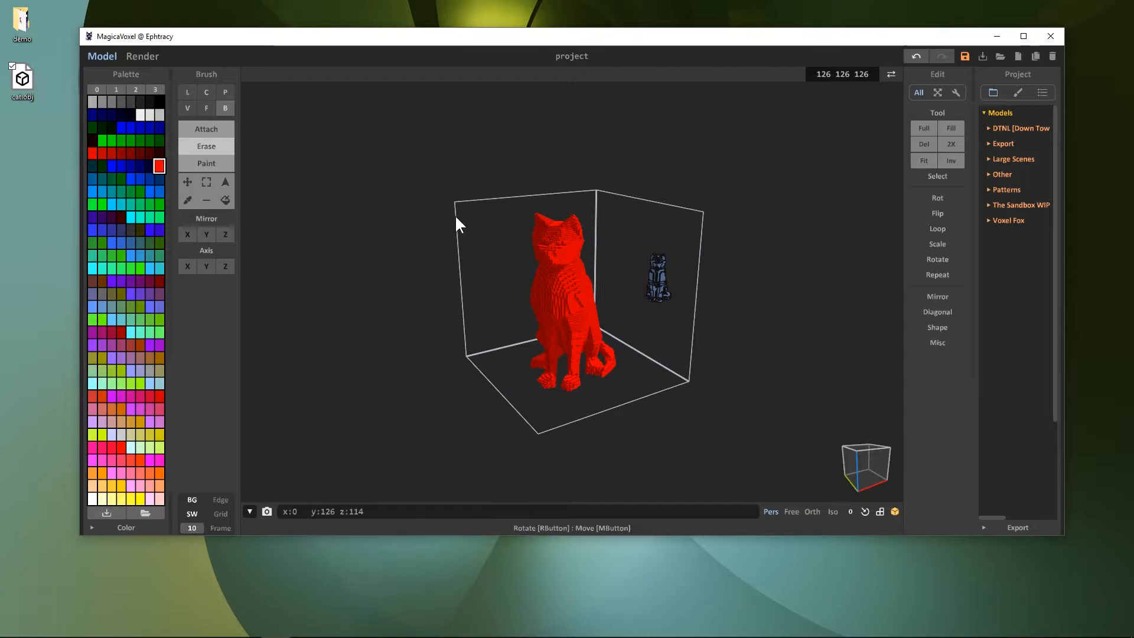
pyautogui.press('Tab')
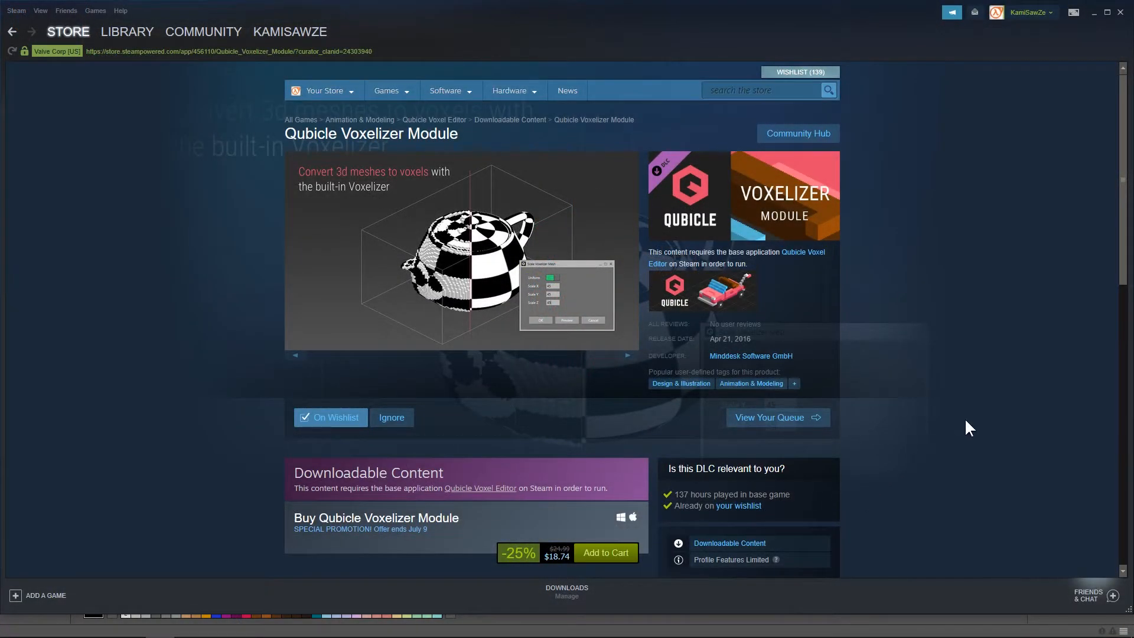
# Step: Examine the enlarged screenshot and product details of the Qubicle Voxelizer Module in the Steam store
pyautogui.click(421, 306)
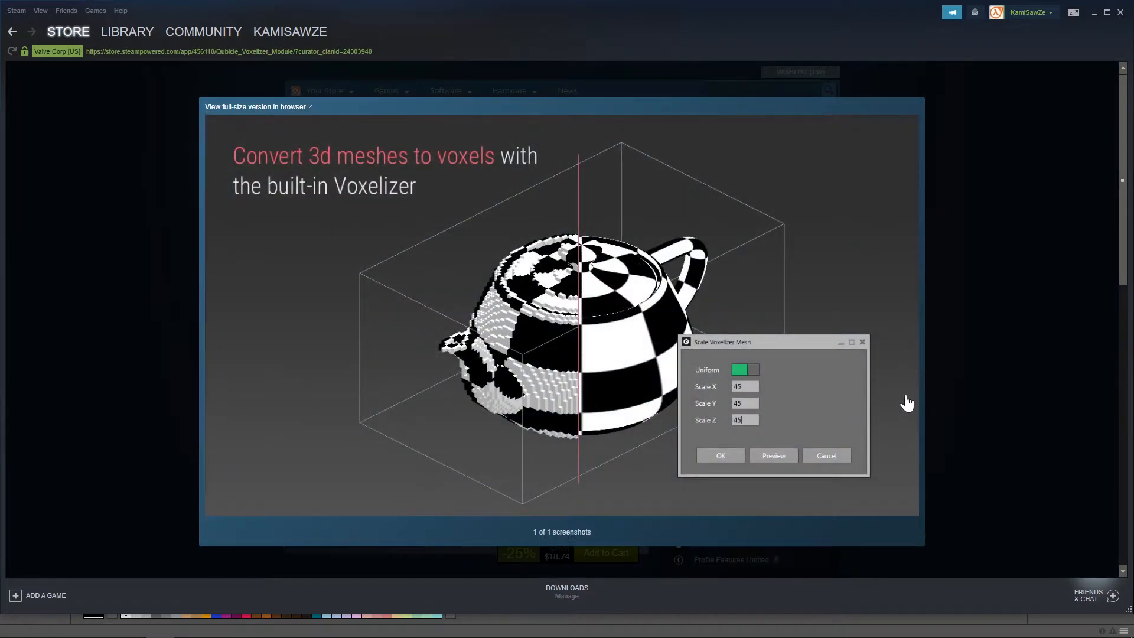
pyautogui.click(1007, 357)
pyautogui.scroll(-5, 985, 387)
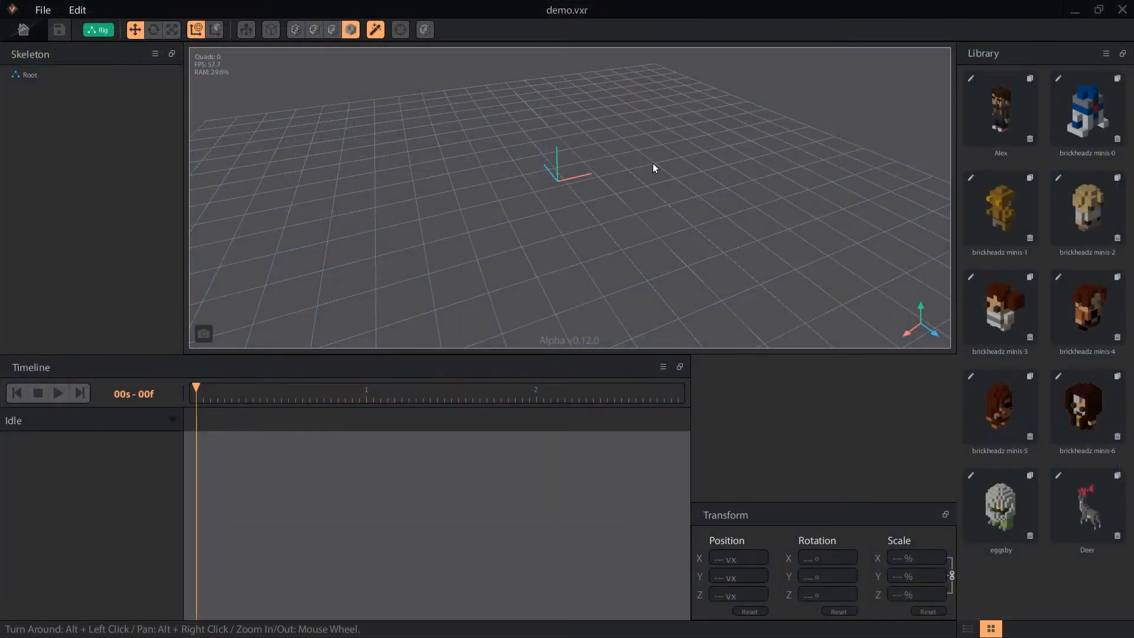
# Step: Switch to VoxEdit and open the Alex model from the library for editing
pyautogui.scroll(3, 537, 151)
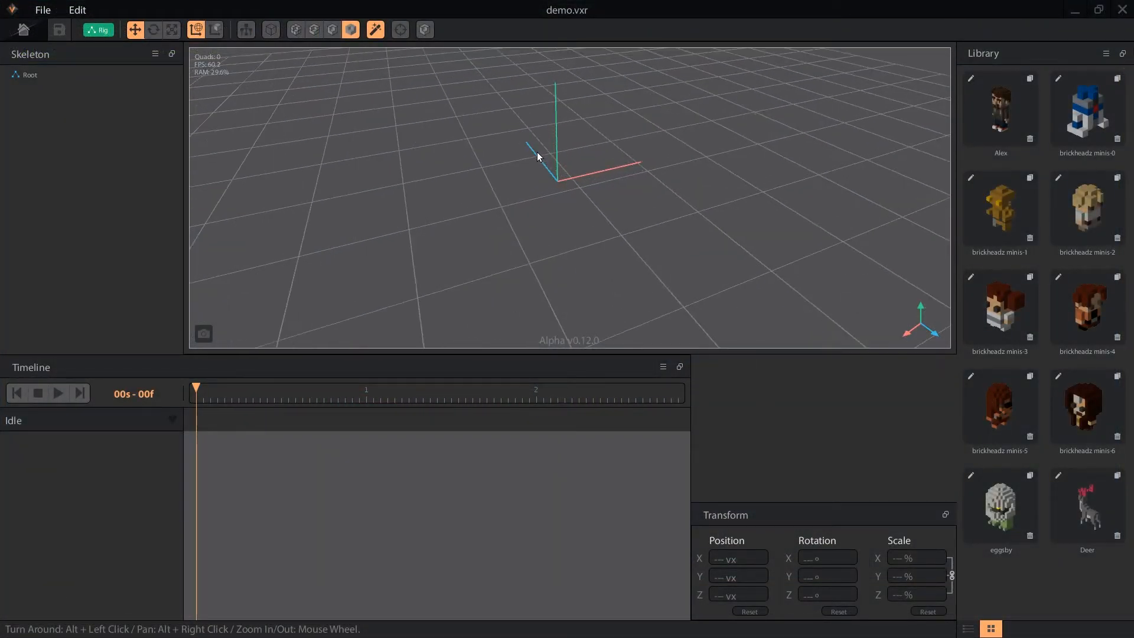
pyautogui.click(971, 80)
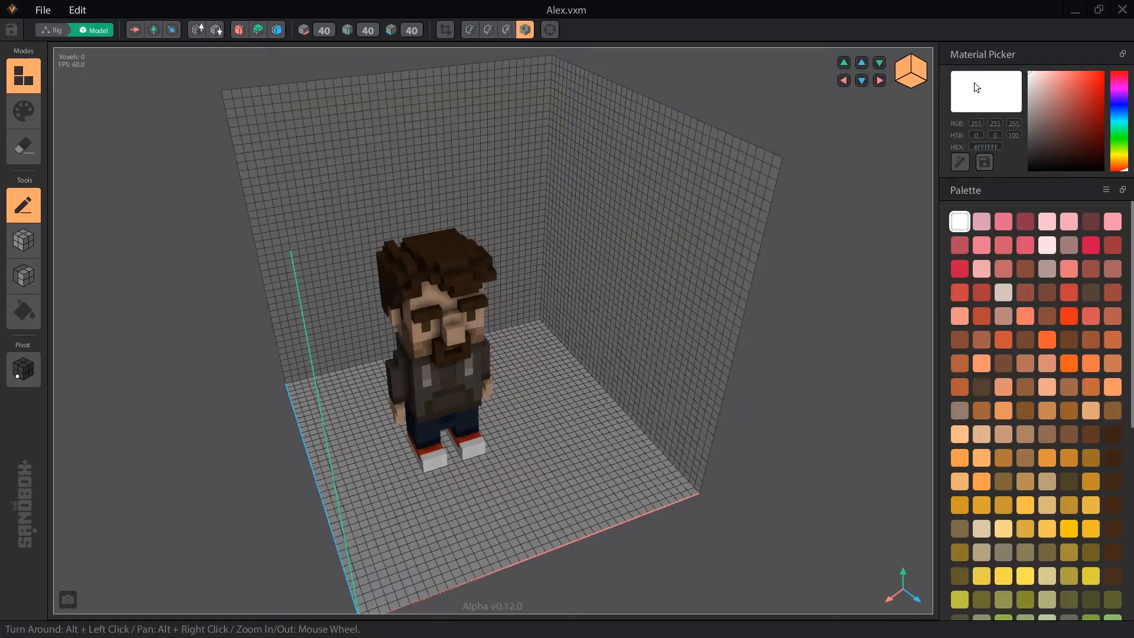
# Step: Export the Alex model in OBJ format to the desktop under the file name alex
pyautogui.click(42, 10)
pyautogui.moveTo(56, 142)
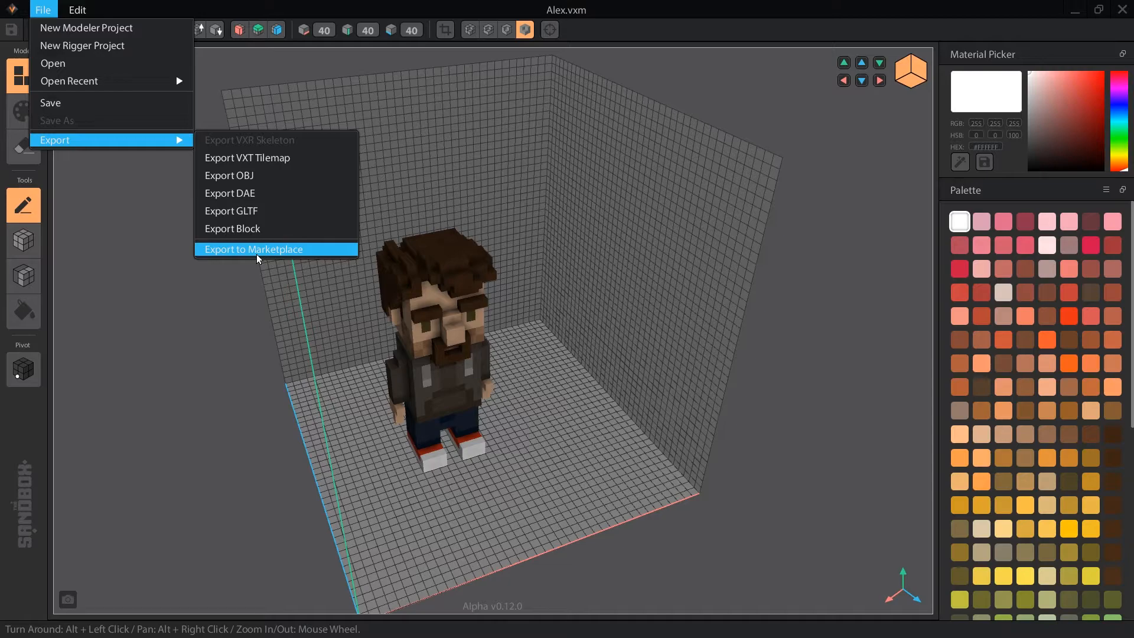
pyautogui.click(258, 176)
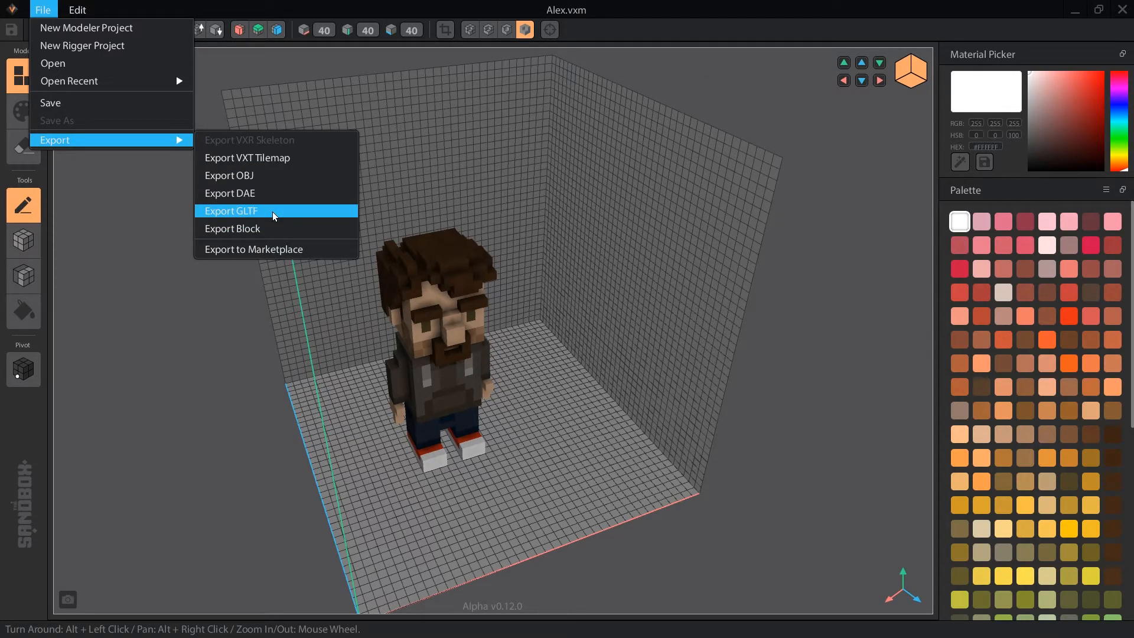
pyautogui.click(289, 177)
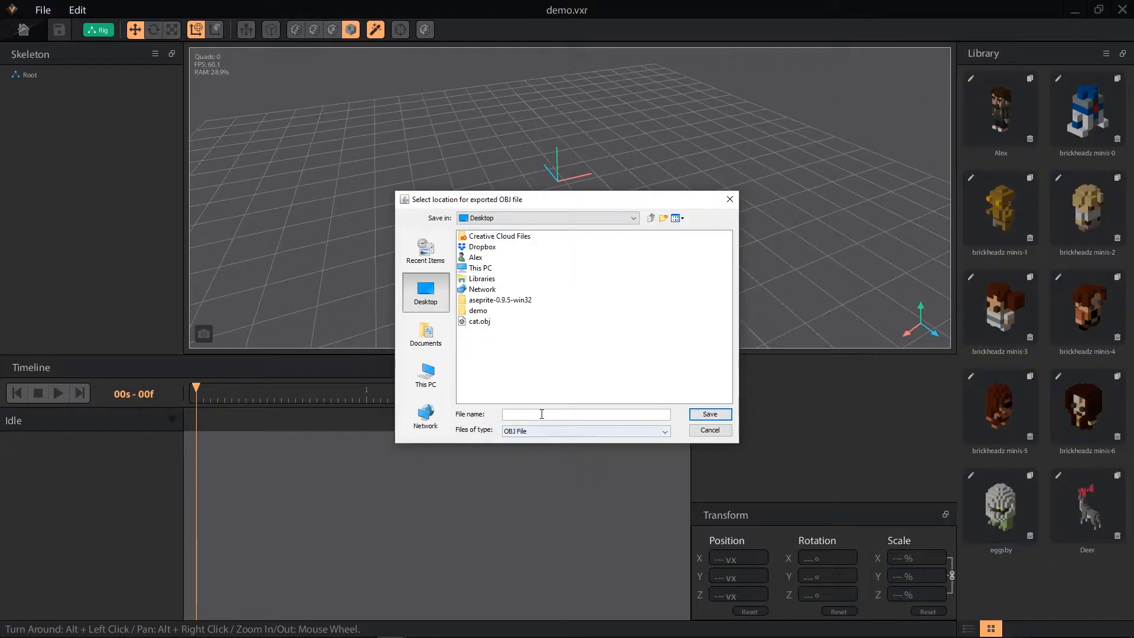
pyautogui.write('alex')
pyautogui.press('Return')
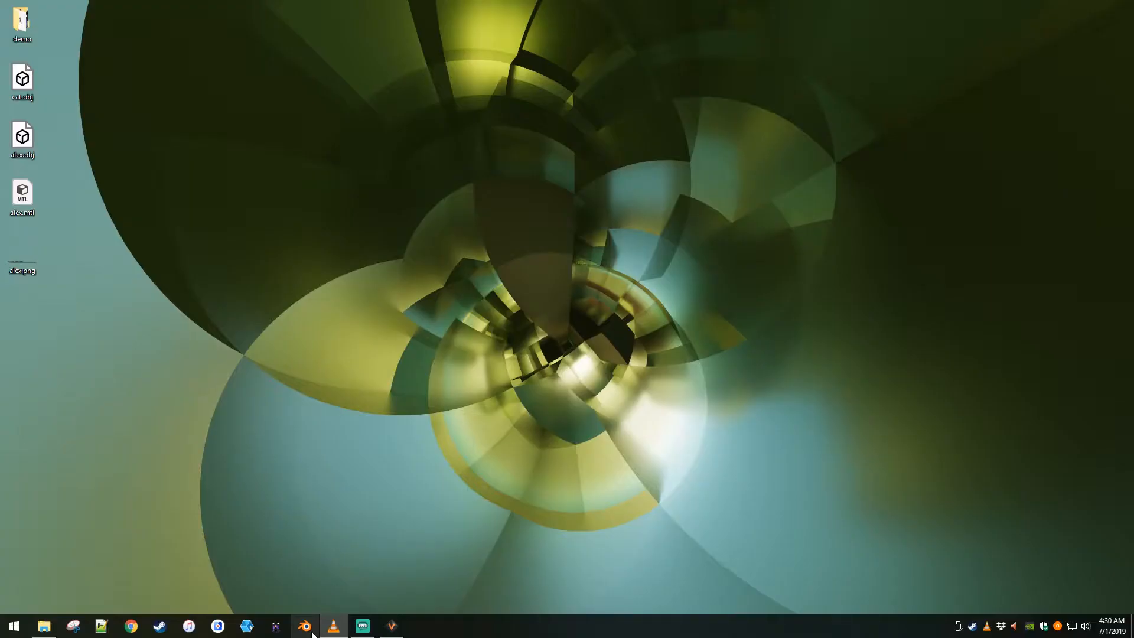
# Step: Launch Blender, dismiss the splash screen, delete the default cube and maximize the window
pyautogui.click(304, 627)
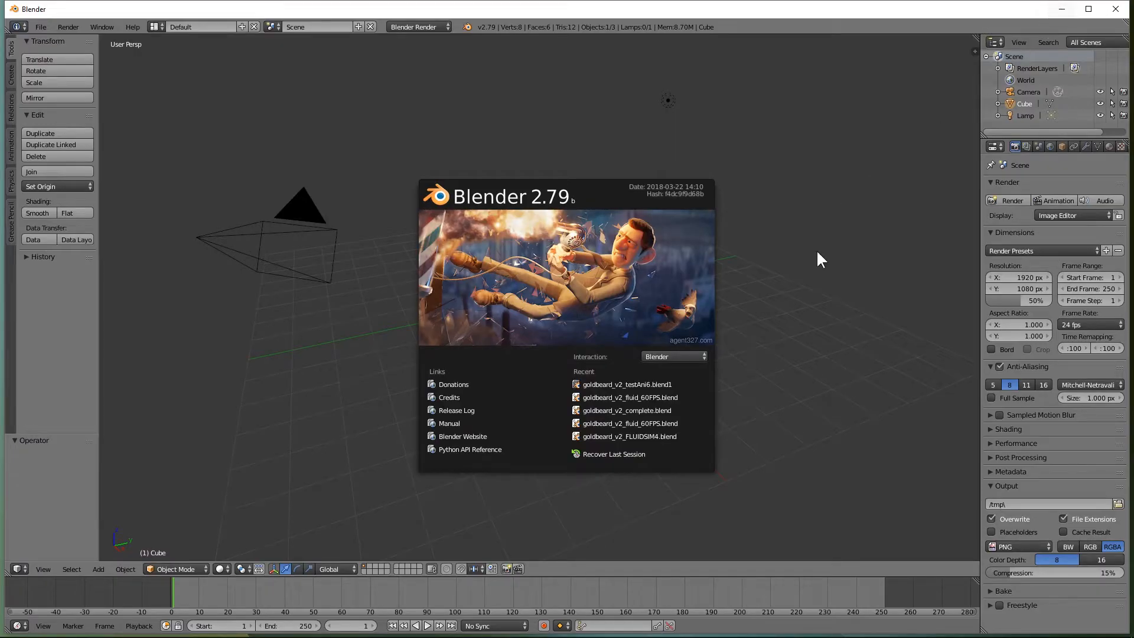
pyautogui.click(863, 255)
pyautogui.press('x')
pyautogui.click(546, 277)
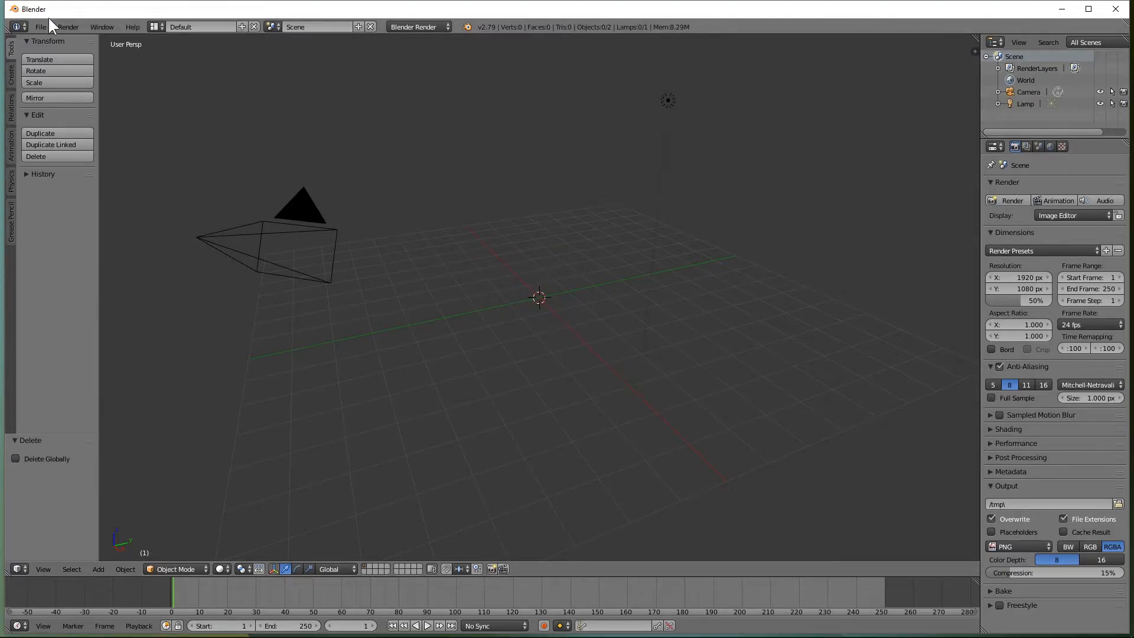
pyautogui.click(1089, 8)
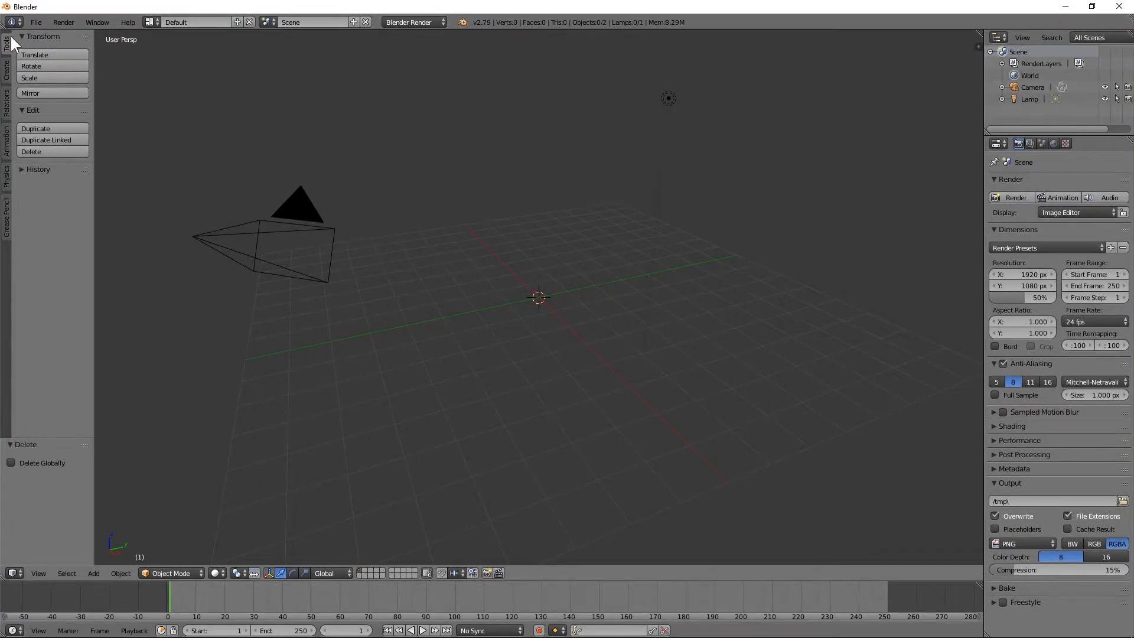
# Step: Import the Wavefront file alex.obj from the desktop into the empty scene
pyautogui.click(36, 22)
pyautogui.moveTo(70, 246)
pyautogui.click(35, 22)
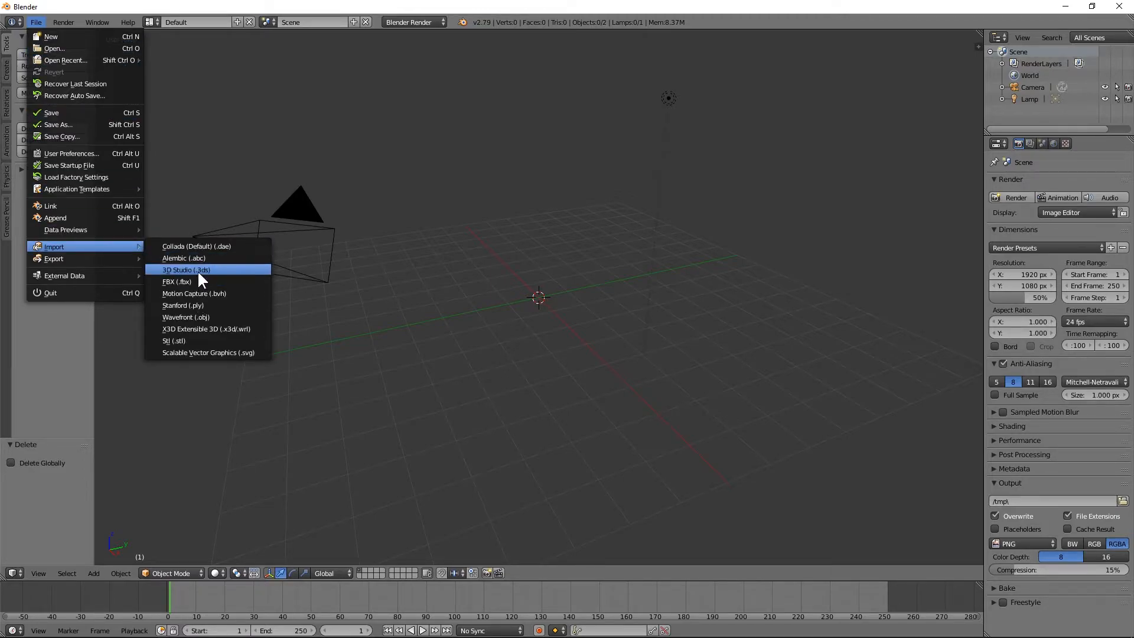
pyautogui.click(206, 314)
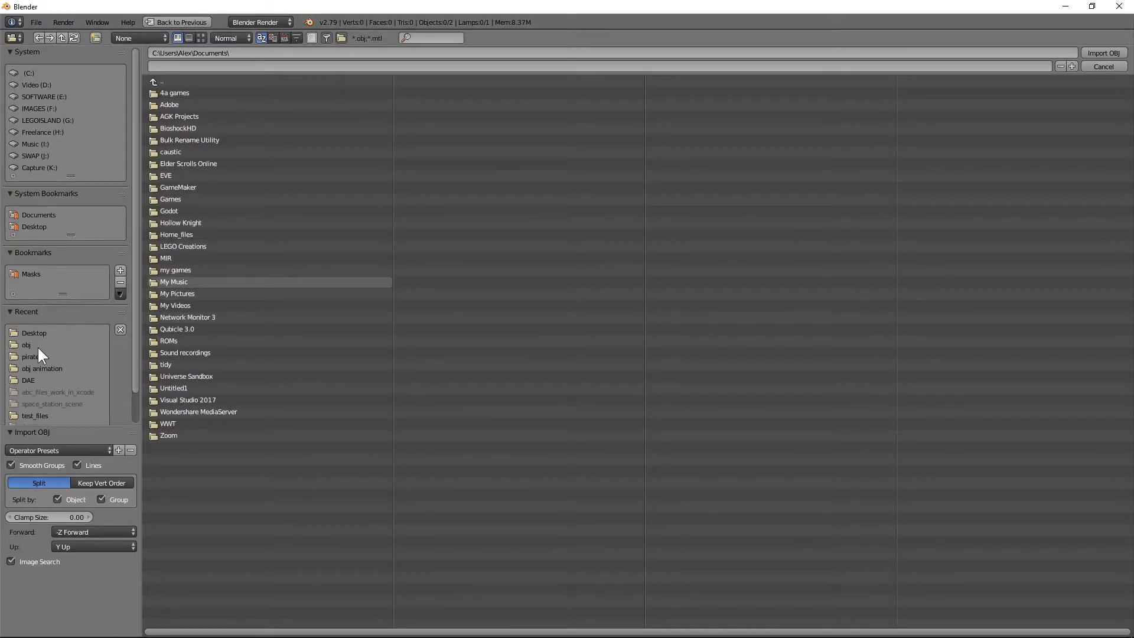
pyautogui.click(46, 333)
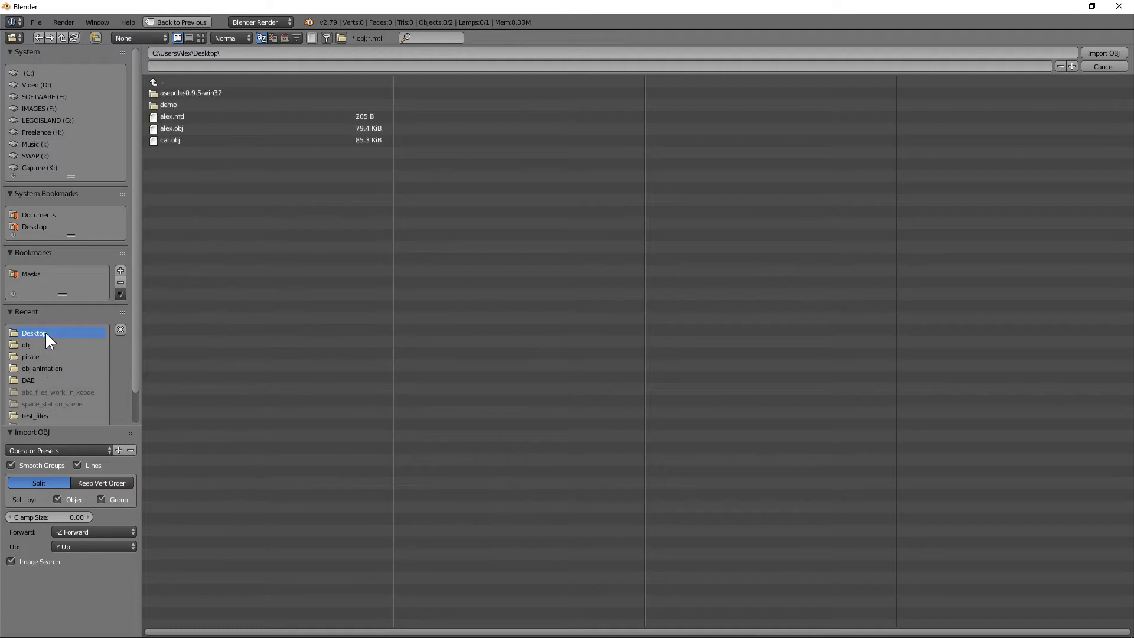
pyautogui.doubleClick(174, 129)
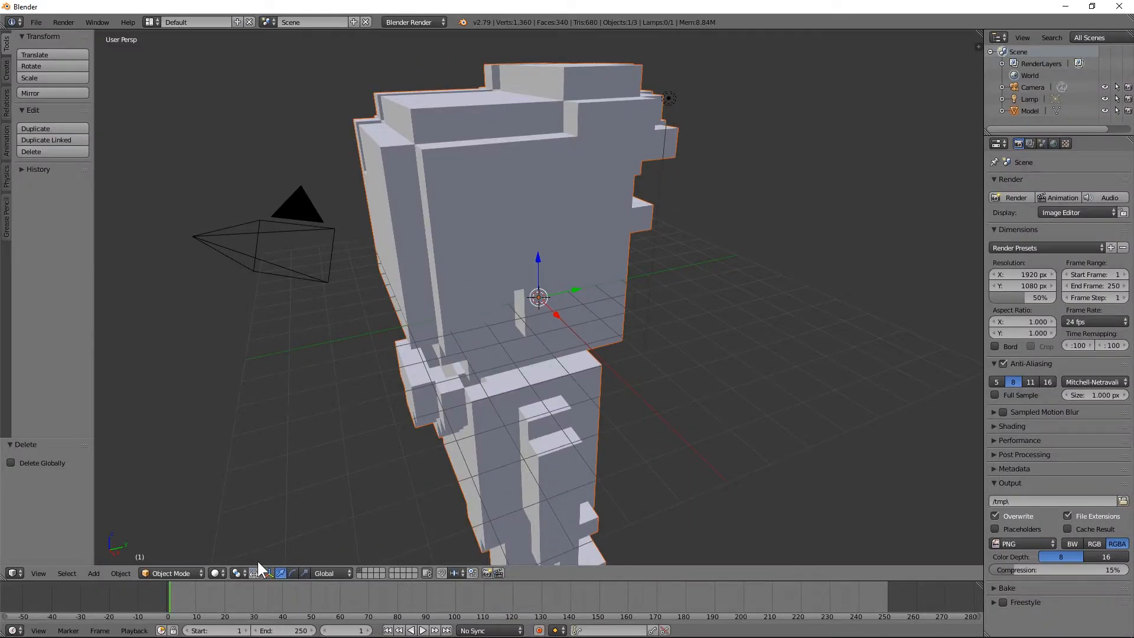
# Step: Set the viewport shading to Texture and select the imported character model
pyautogui.click(215, 573)
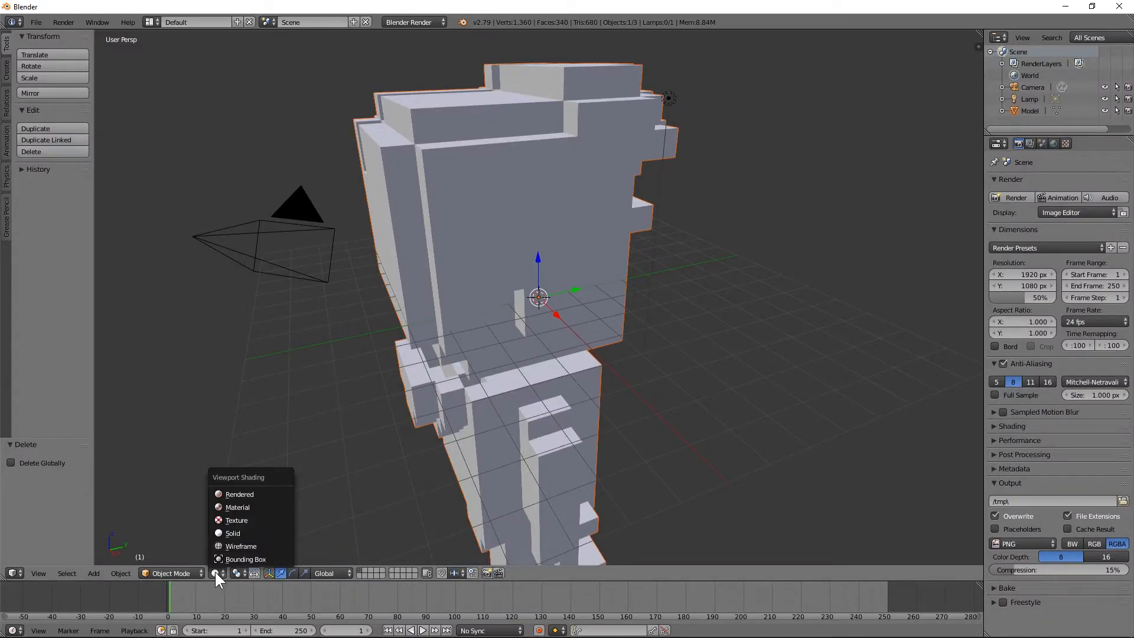
pyautogui.click(247, 520)
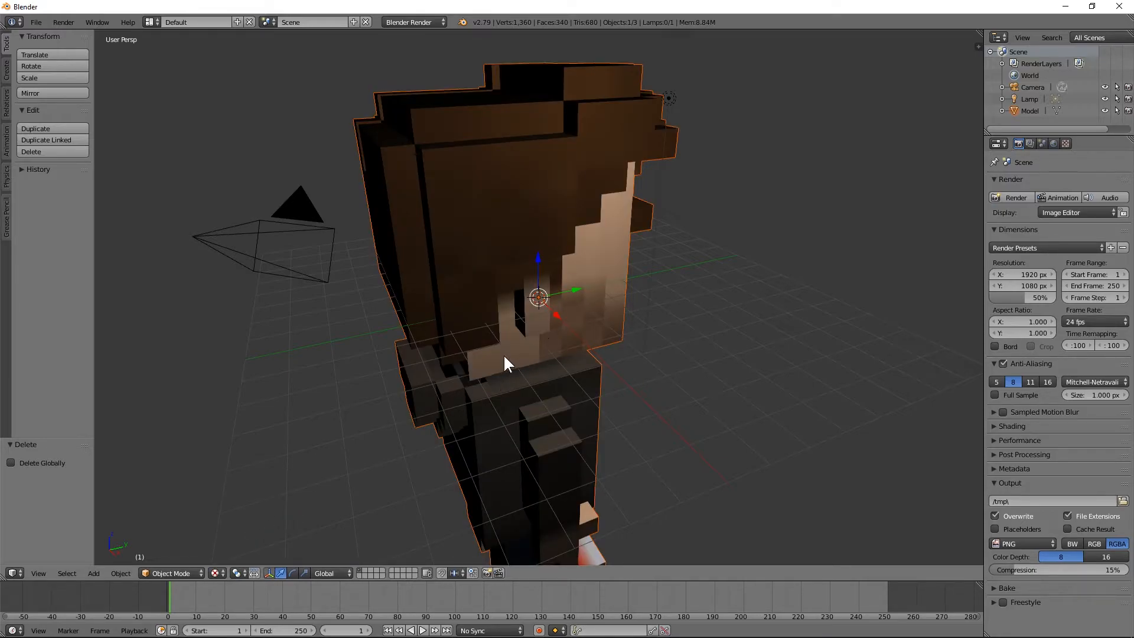
pyautogui.rightClick(569, 337)
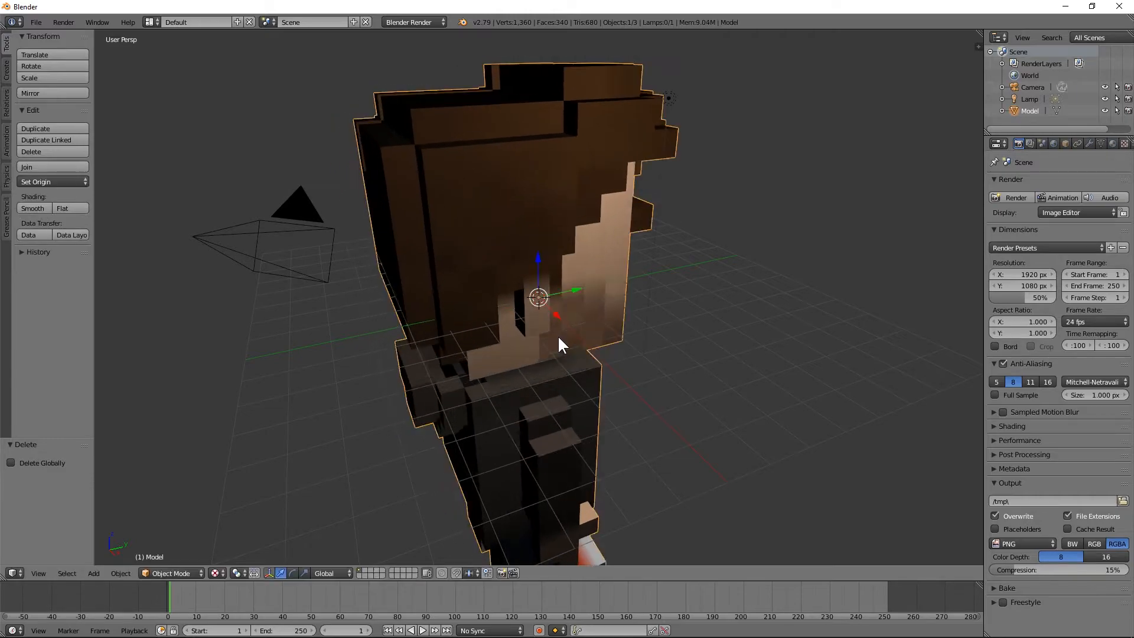
pyautogui.moveTo(572, 350); pyautogui.dragTo(490, 350, button='middle')
pyautogui.scroll(-3, 490, 349)
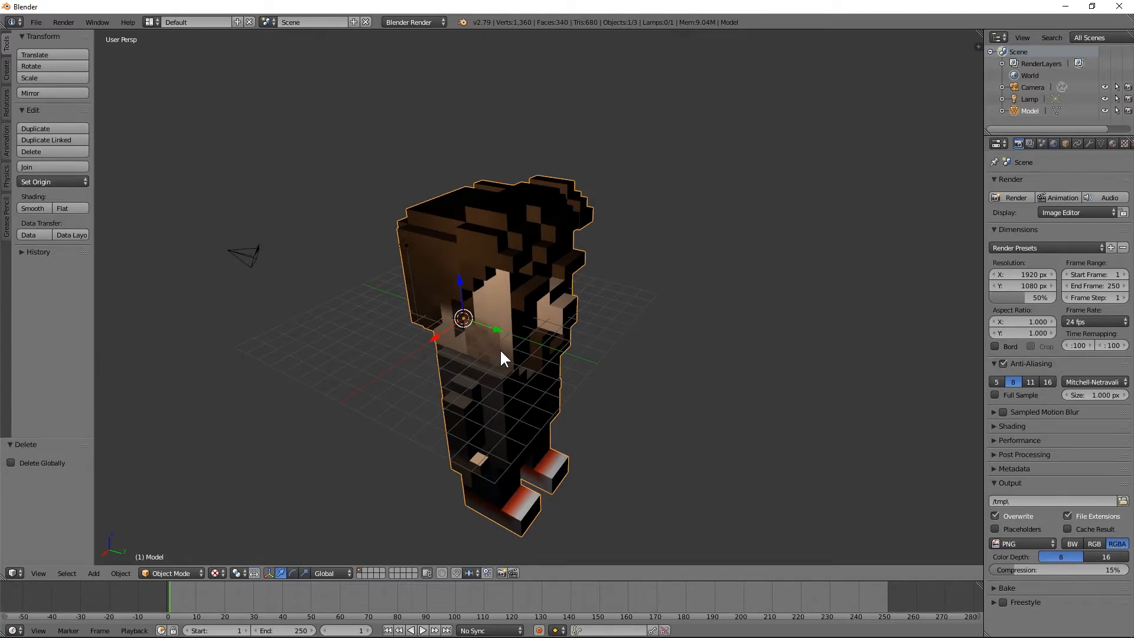
# Step: Rotate the character model about -193° around the global Z axis
pyautogui.press('r')
pyautogui.rightClick(461, 411)
pyautogui.click(293, 573)
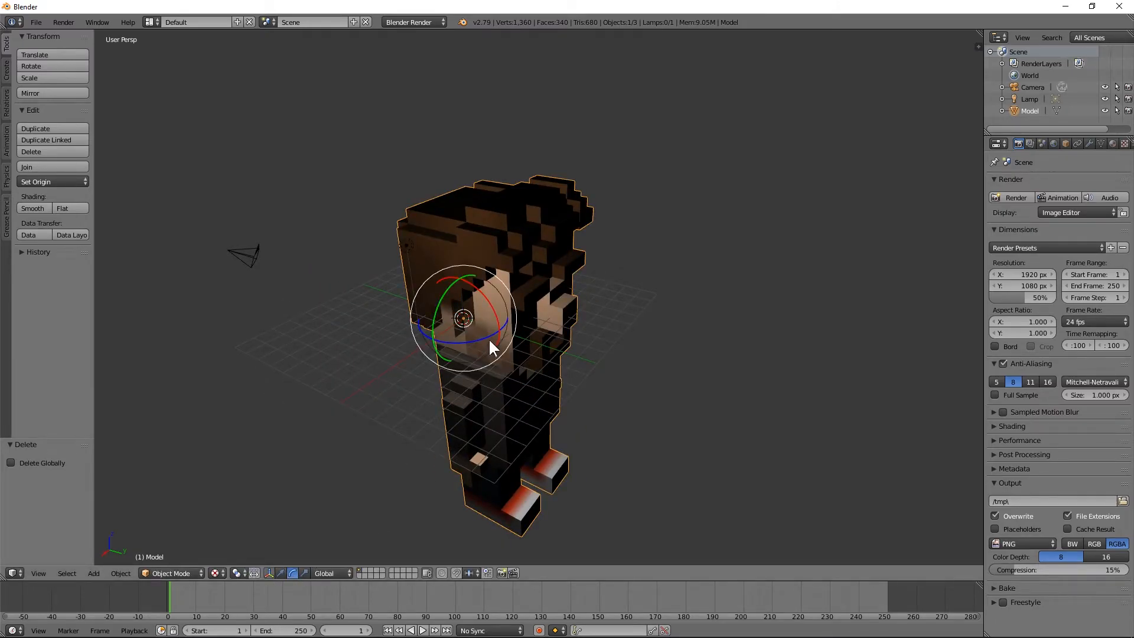
pyautogui.moveTo(477, 339); pyautogui.dragTo(401, 163)
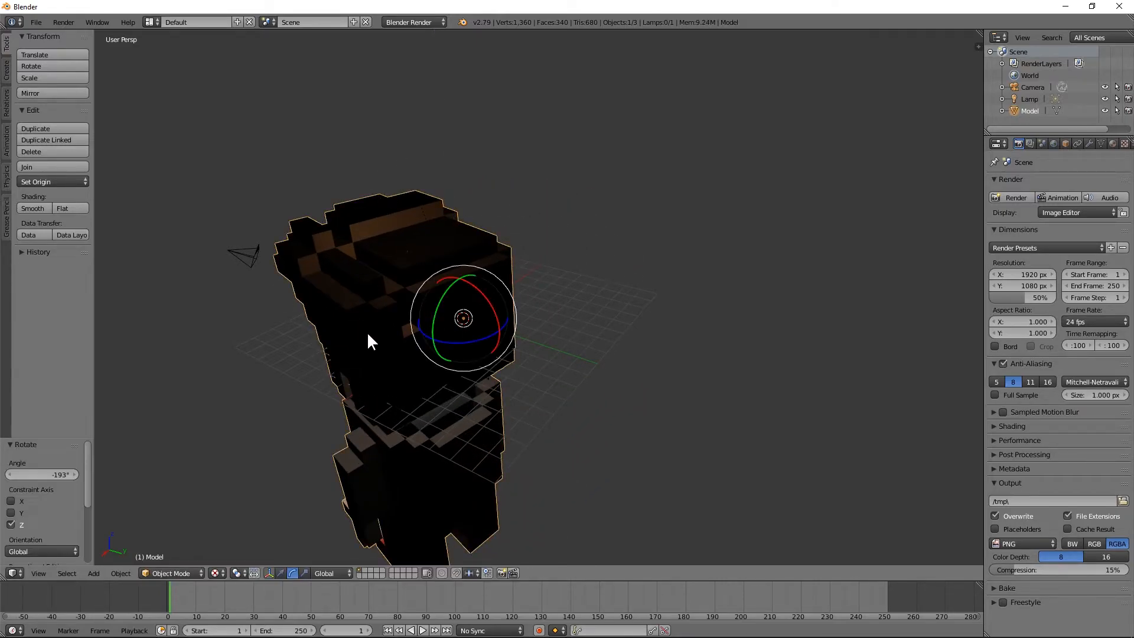
pyautogui.moveTo(384, 341); pyautogui.dragTo(588, 341, button='middle')
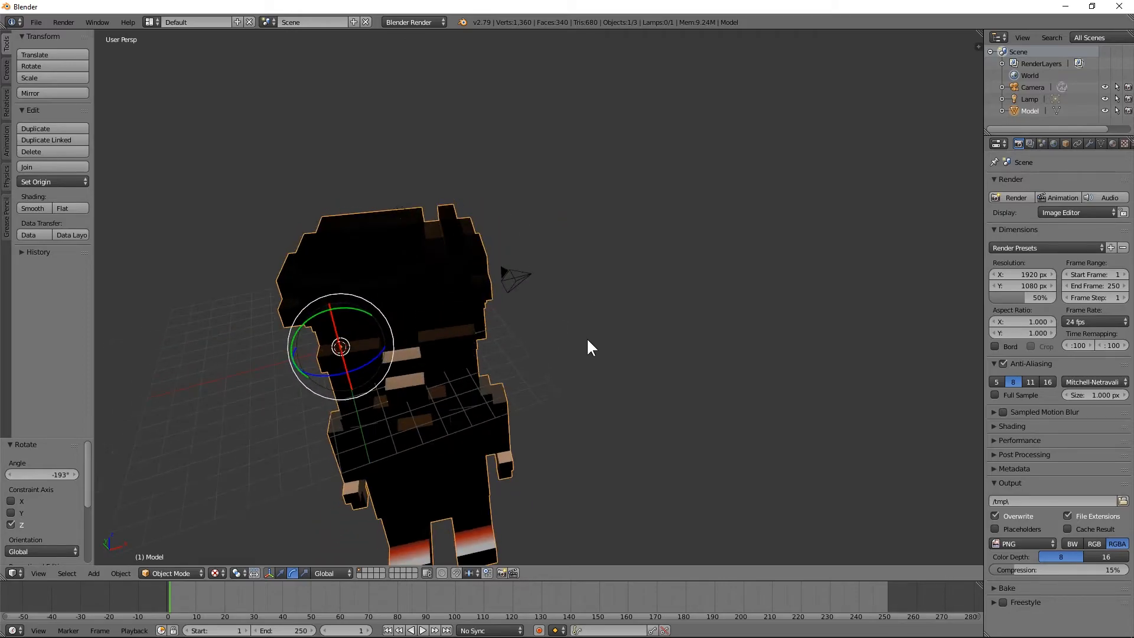
# Step: Move the character model up along the Z axis by about 8.417 so it stands above the grid
pyautogui.click(280, 573)
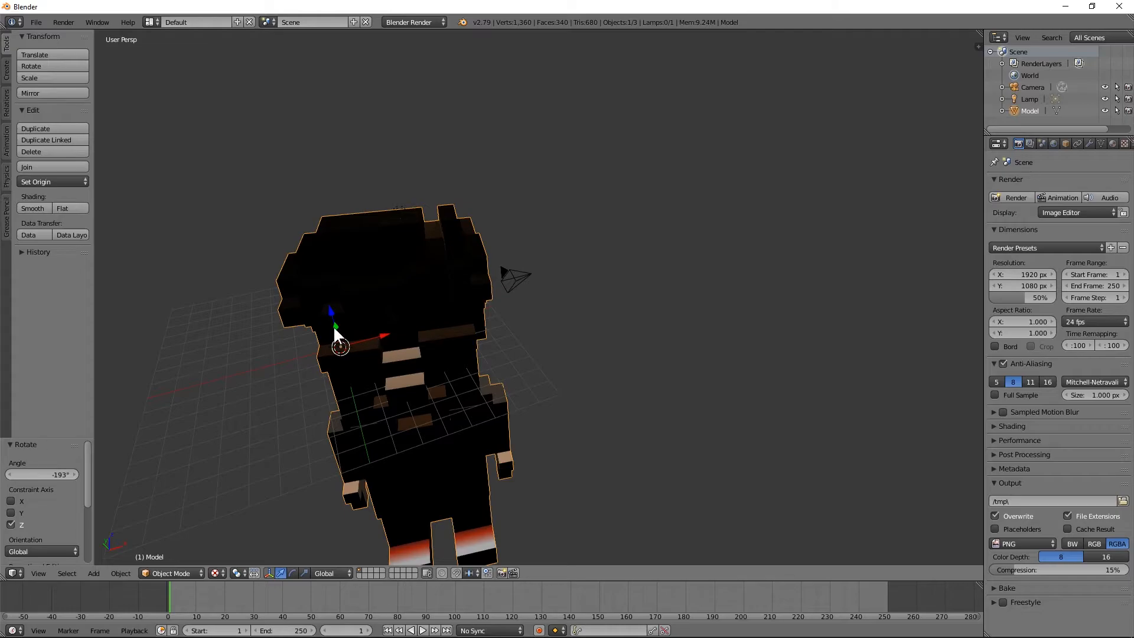
pyautogui.moveTo(336, 328); pyautogui.dragTo(381, 353, button='middle')
pyautogui.moveTo(317, 352); pyautogui.dragTo(165, 124)
pyautogui.moveTo(253, 179); pyautogui.dragTo(585, 207, button='middle')
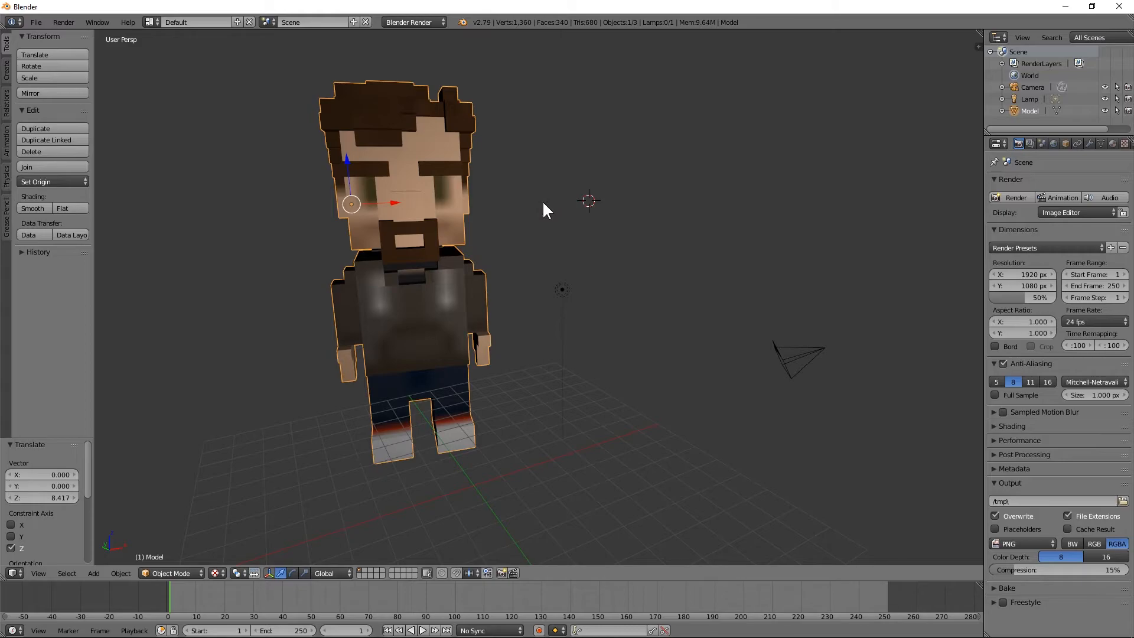
# Step: Deselect everything and examine the textured character model from its side
pyautogui.press('a')
pyautogui.moveTo(420, 297); pyautogui.dragTo(483, 297, button='middle')
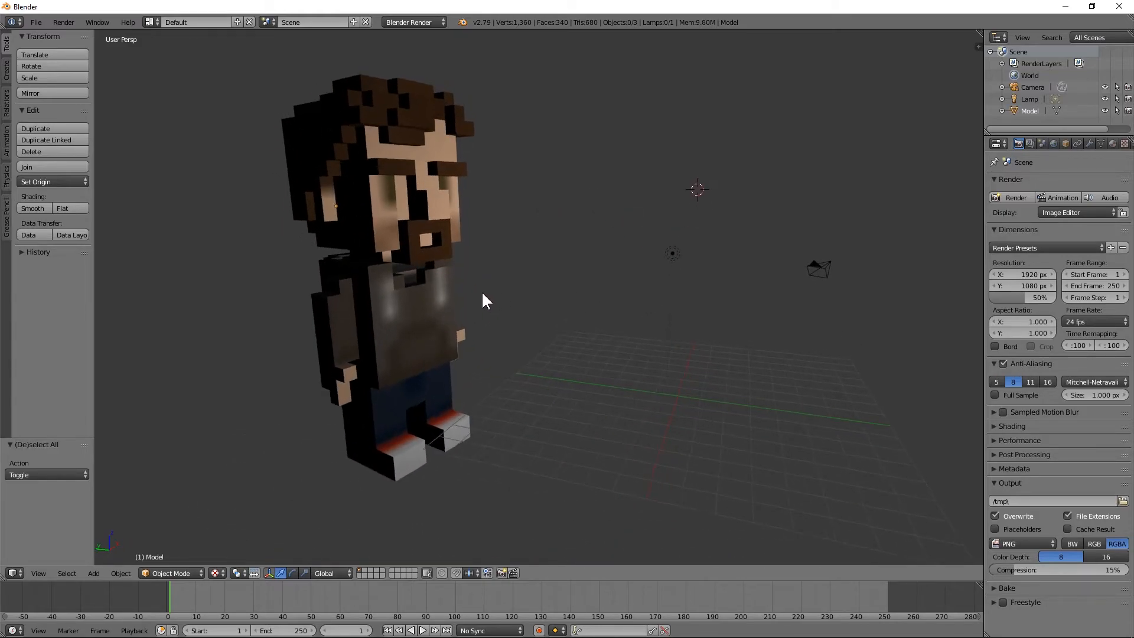
pyautogui.scroll(2, 484, 296)
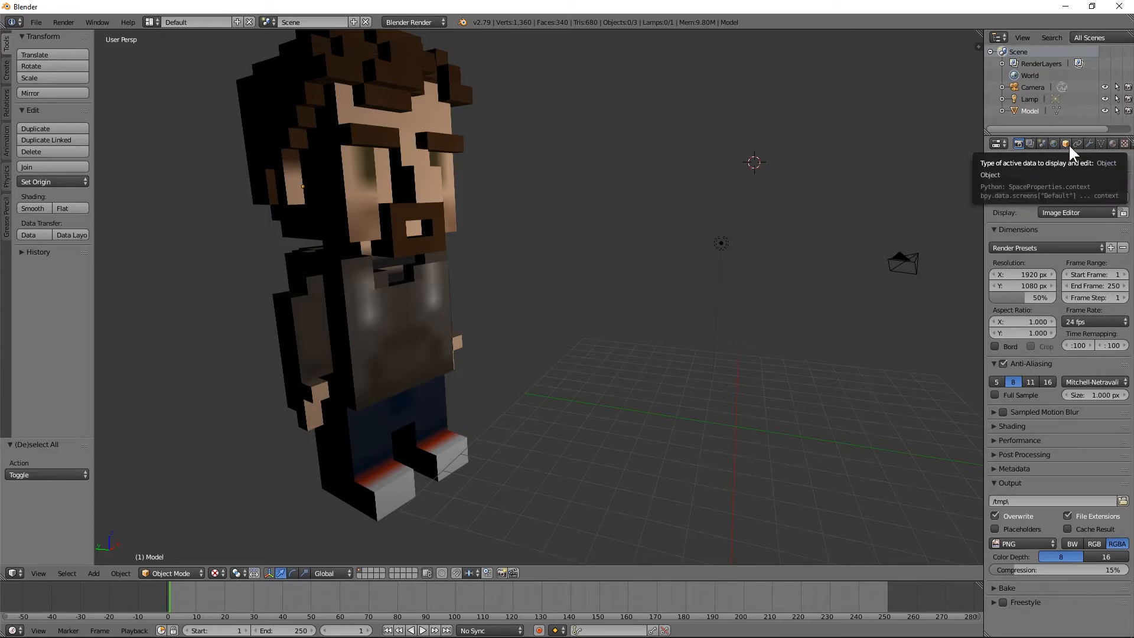
pyautogui.click(64, 22)
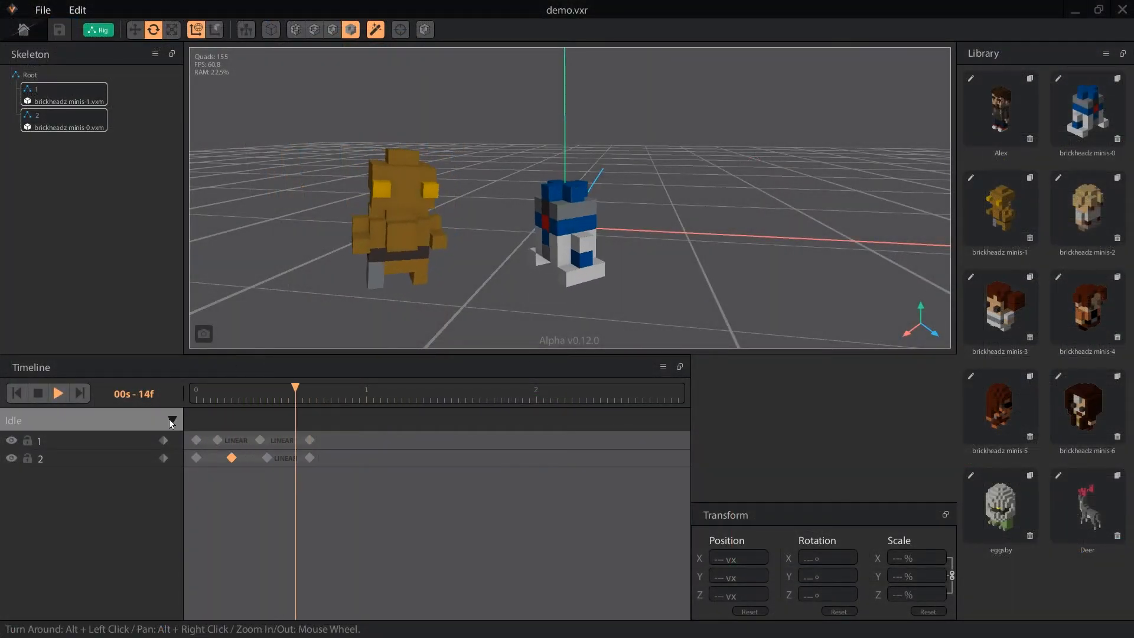
# Step: Switch to VoxEdit and stop the Idle animation playback in demo.vxr
pyautogui.click(171, 422)
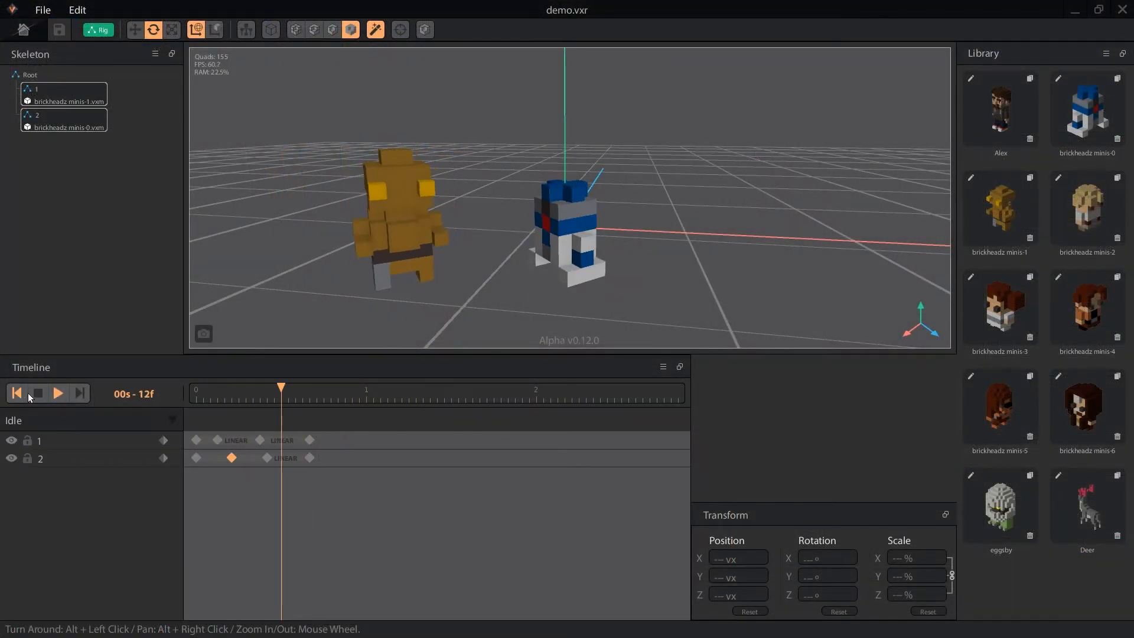
pyautogui.click(37, 393)
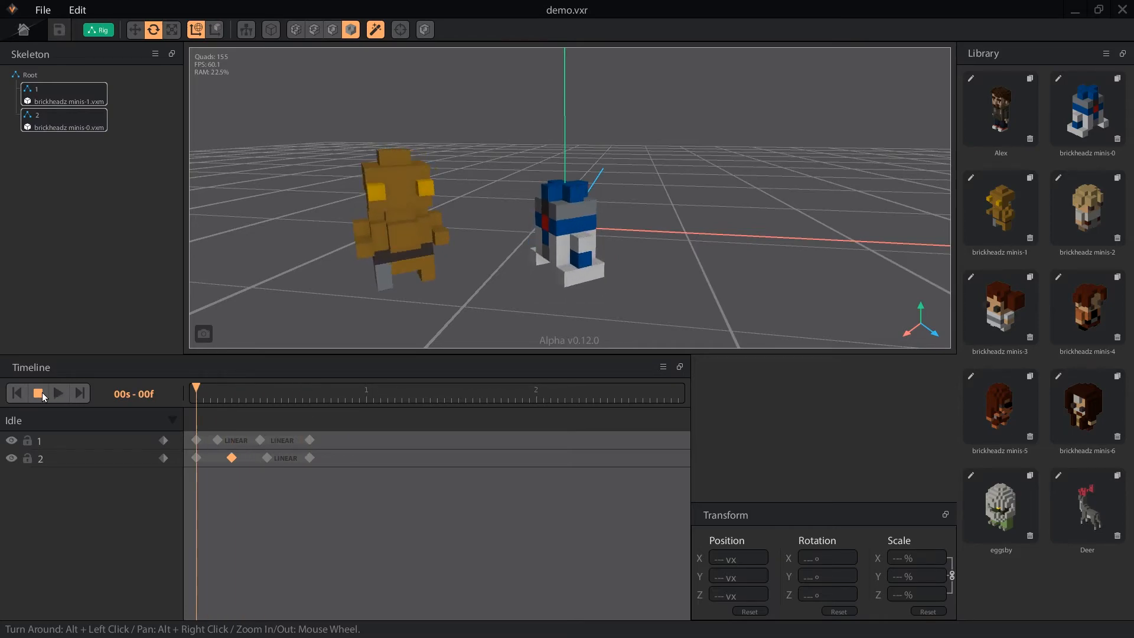
# Step: Export the animated two-droid rig in GLTF format to the desktop and enter its file name
pyautogui.click(77, 12)
pyautogui.moveTo(47, 9)
pyautogui.moveTo(75, 146)
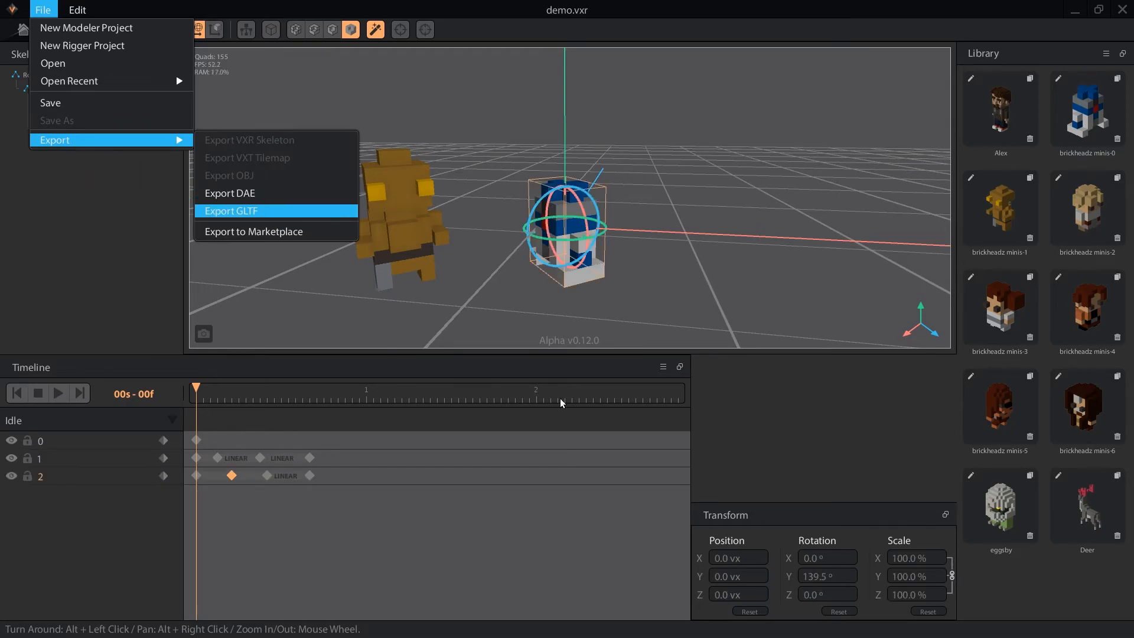
pyautogui.click(274, 211)
pyautogui.click(426, 290)
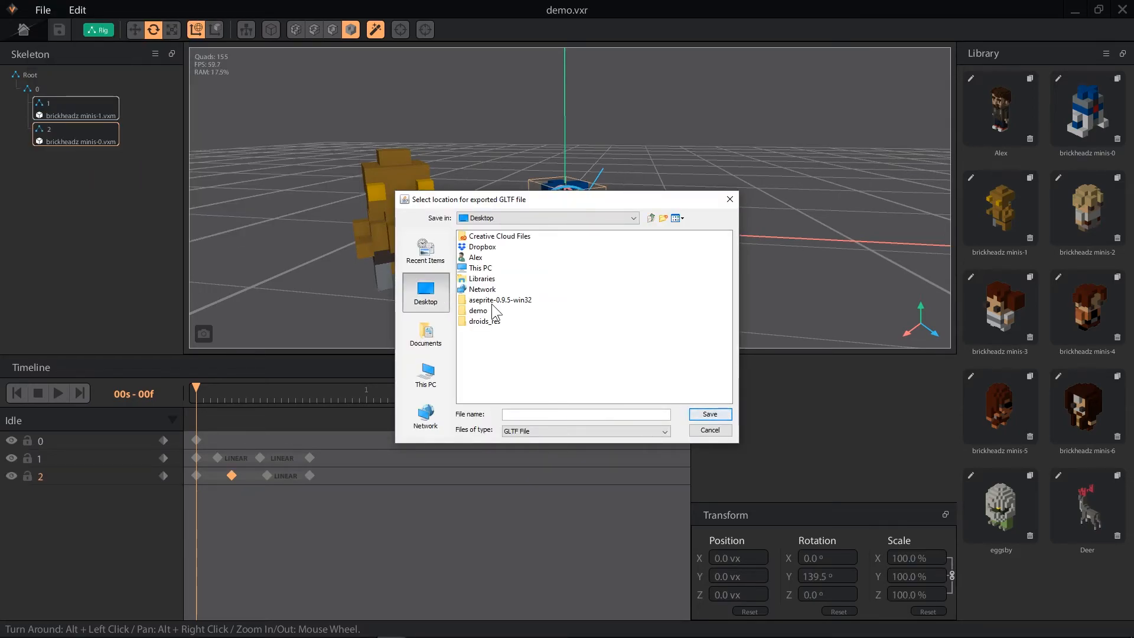
pyautogui.click(559, 413)
pyautogui.write('emo')
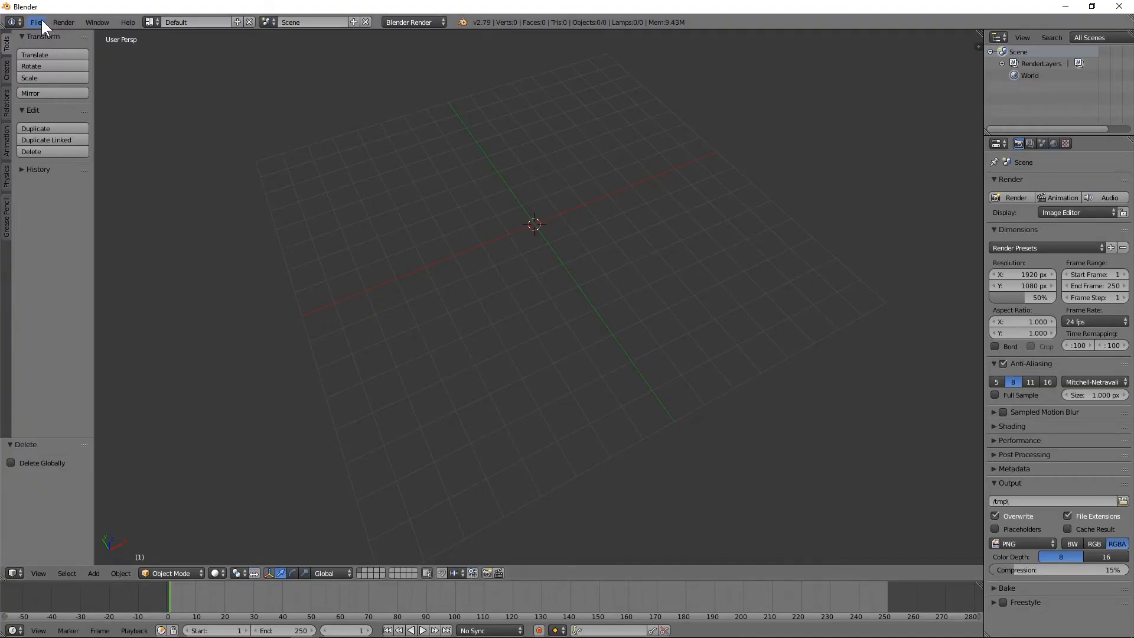
# Step: Switch to Blender and import droids.gltf into the empty scene with the KSons' glTF 2.0 importer
pyautogui.click(40, 20)
pyautogui.moveTo(112, 245)
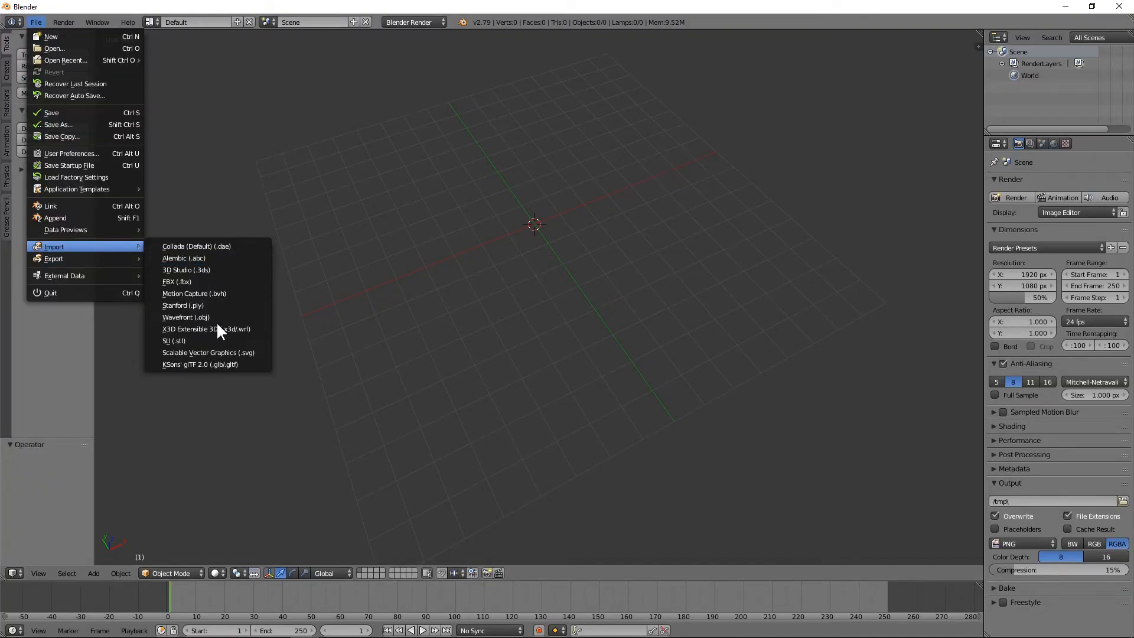
pyautogui.click(221, 364)
pyautogui.click(165, 128)
pyautogui.doubleClick(163, 129)
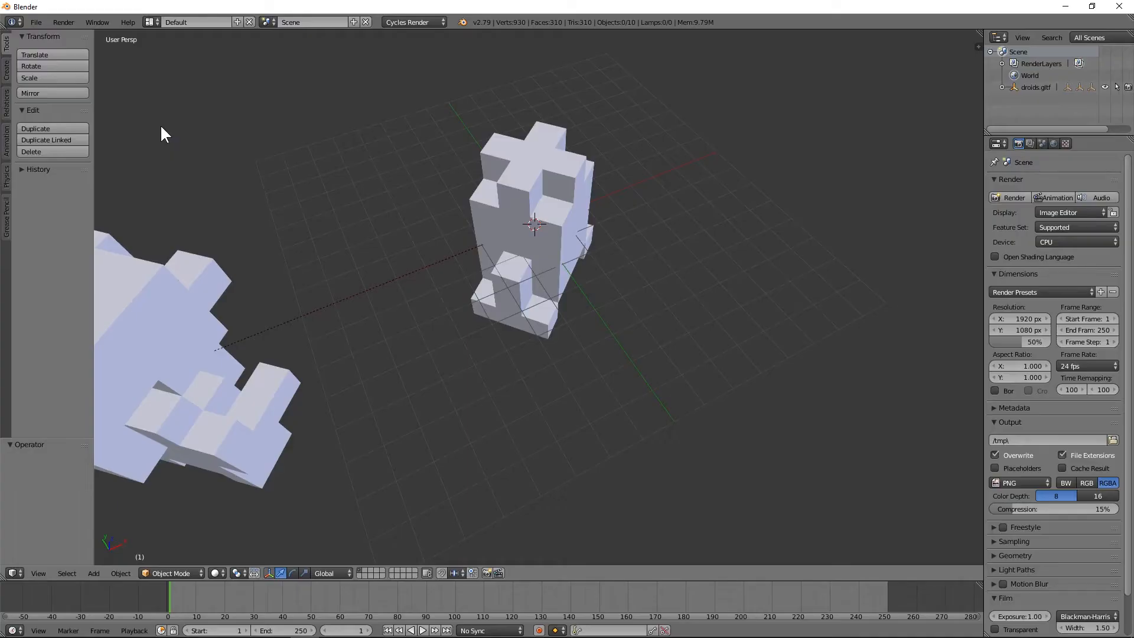
# Step: Select the shorter droid and set the timeline's end frame to 18
pyautogui.moveTo(346, 246); pyautogui.dragTo(608, 195, button='middle')
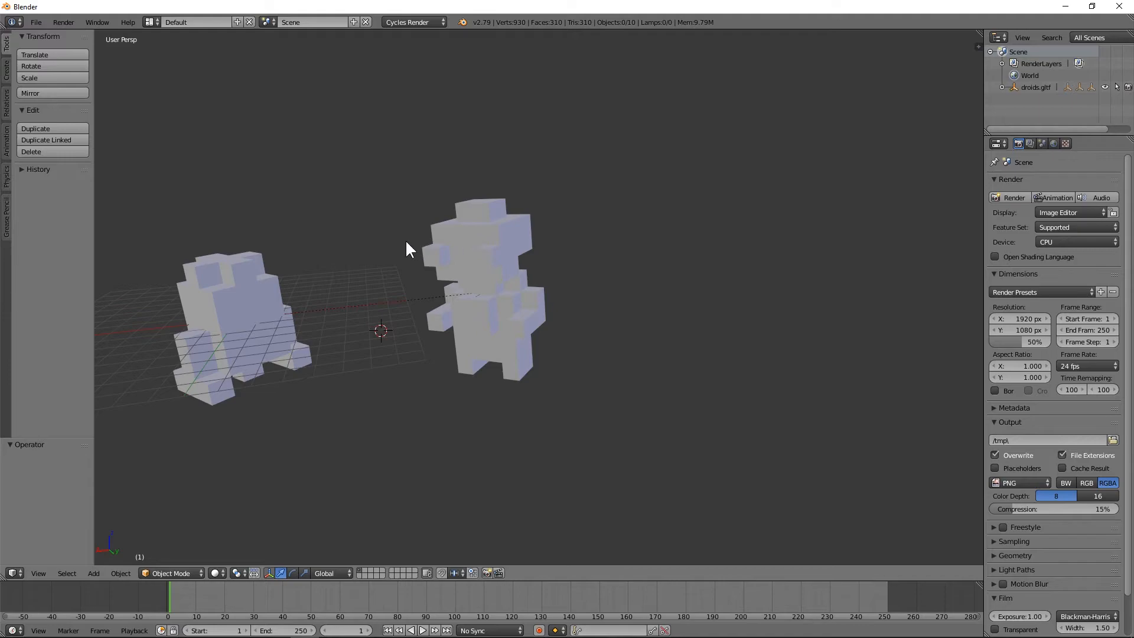
pyautogui.moveTo(454, 226); pyautogui.dragTo(329, 255, button='middle')
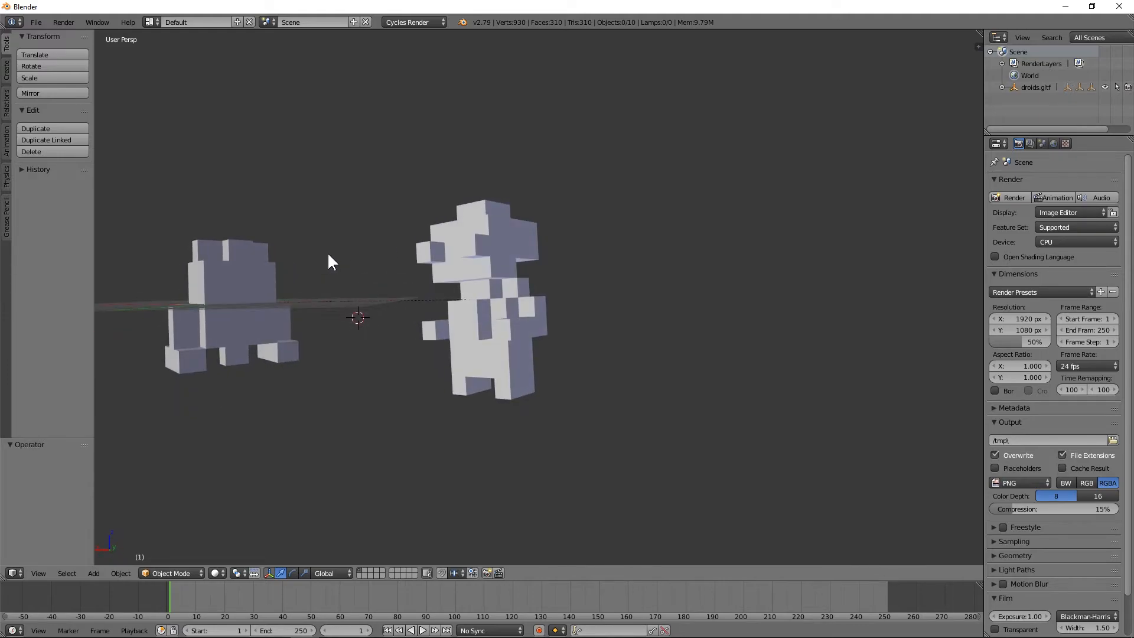
pyautogui.keyDown('shift'); pyautogui.moveTo(241, 284); pyautogui.dragTo(393, 301, button='middle'); pyautogui.keyUp('shift')
pyautogui.moveTo(441, 294)
pyautogui.mouseDown(button='right')
pyautogui.moveTo(427, 306)
pyautogui.moveTo(437, 302)
pyautogui.mouseUp(button='right')
pyautogui.moveTo(472, 299); pyautogui.dragTo(457, 318, button='middle')
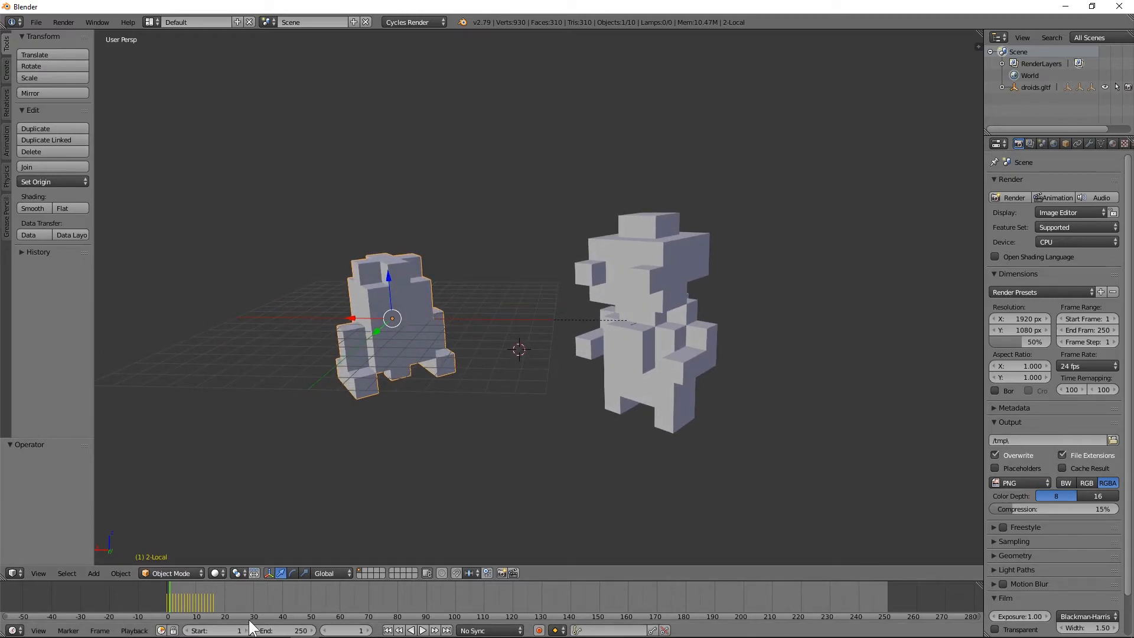
pyautogui.moveTo(298, 633); pyautogui.dragTo(157, 634)
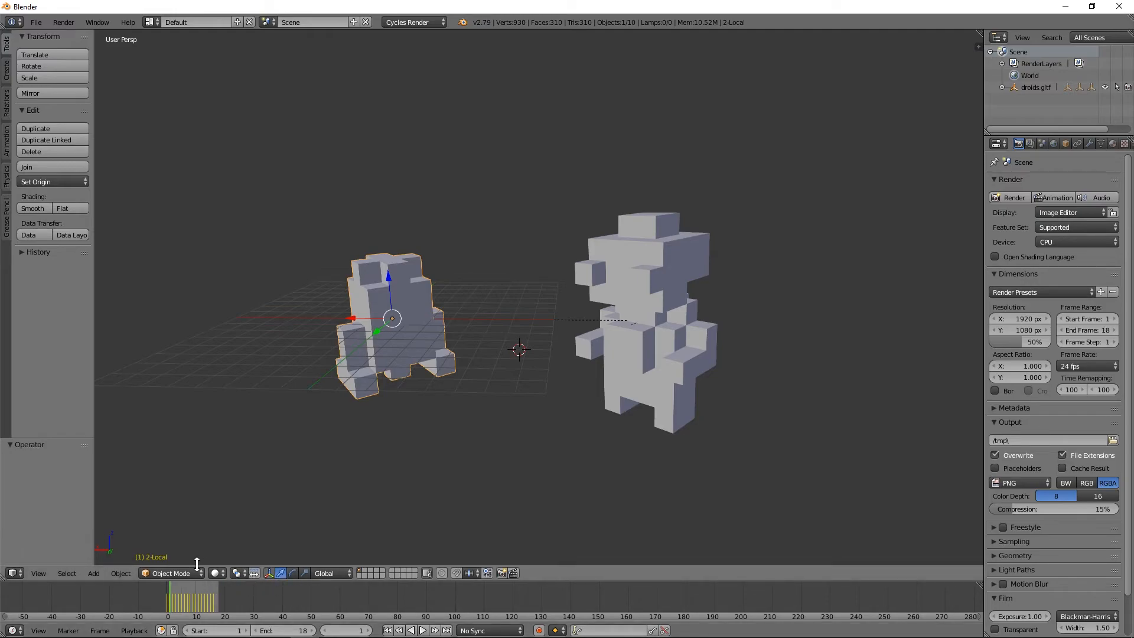
# Step: Set the viewport shading to Material and play the droids' animation
pyautogui.click(216, 570)
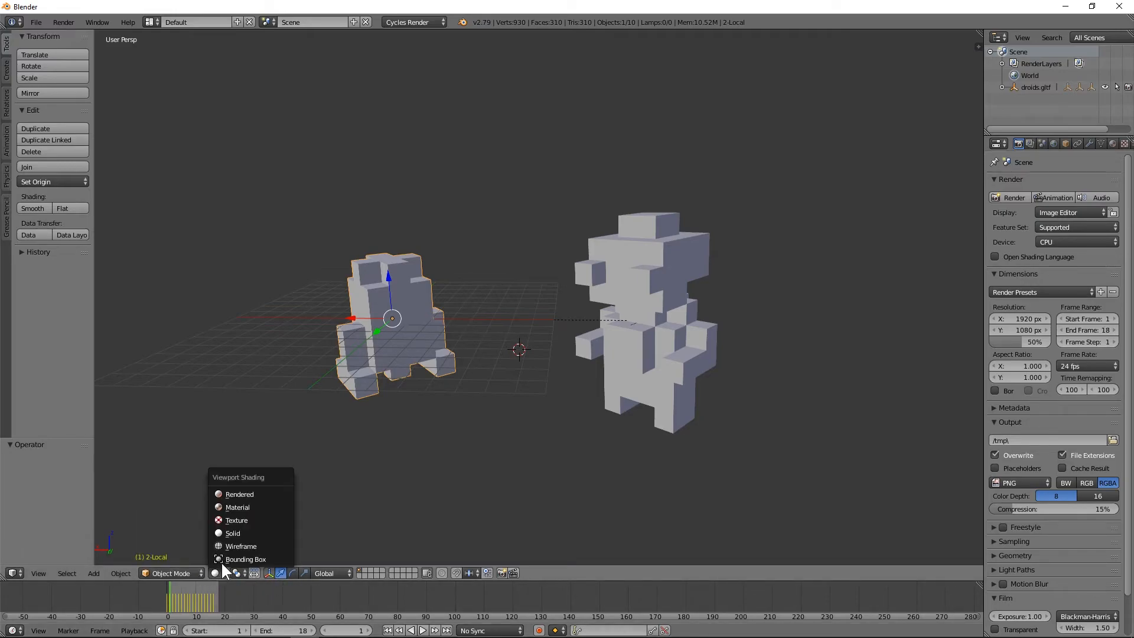
pyautogui.click(264, 508)
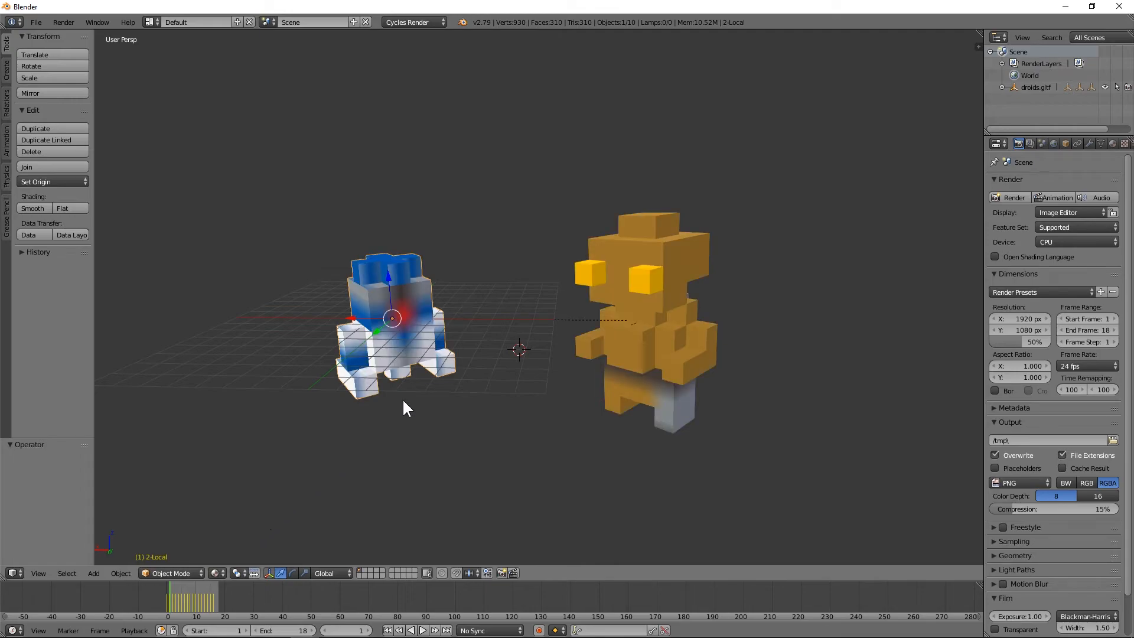
pyautogui.hotkey('alt', 'a')
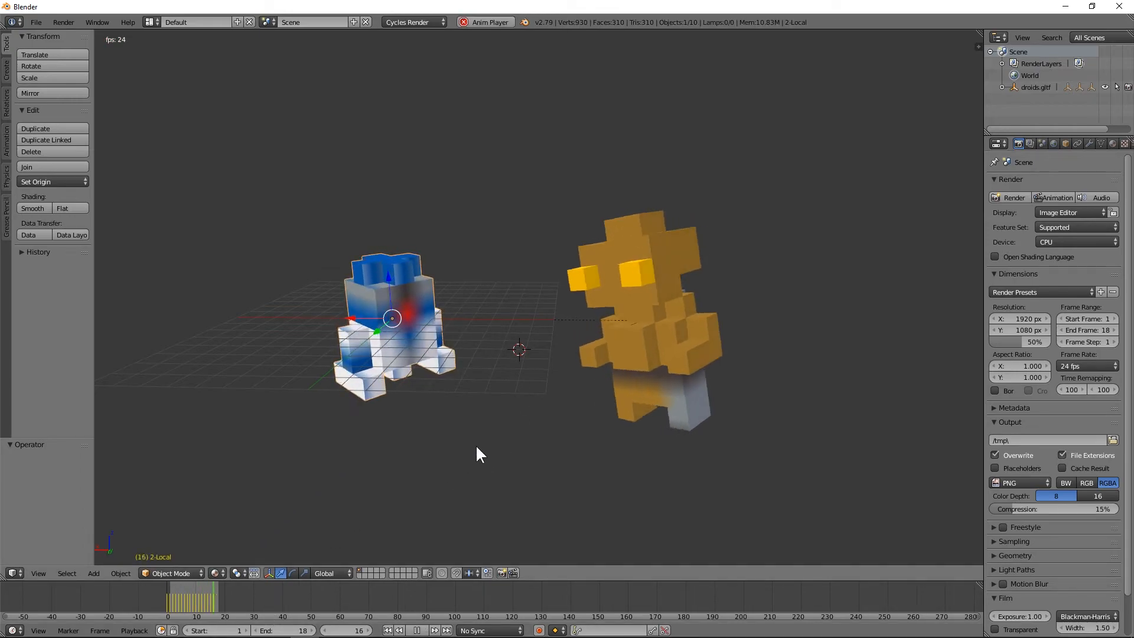